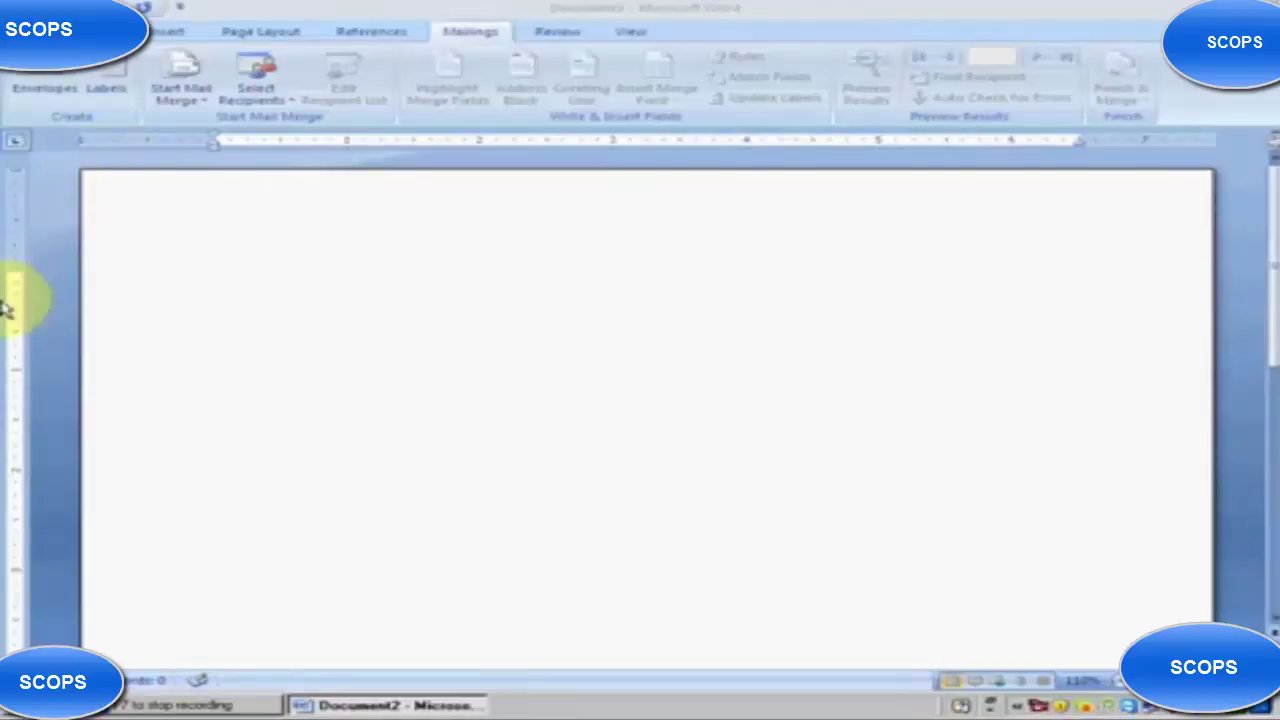
Turn a tab-separated line of + marks into an empty one-row, three-column table at the page top.
click(338, 306)
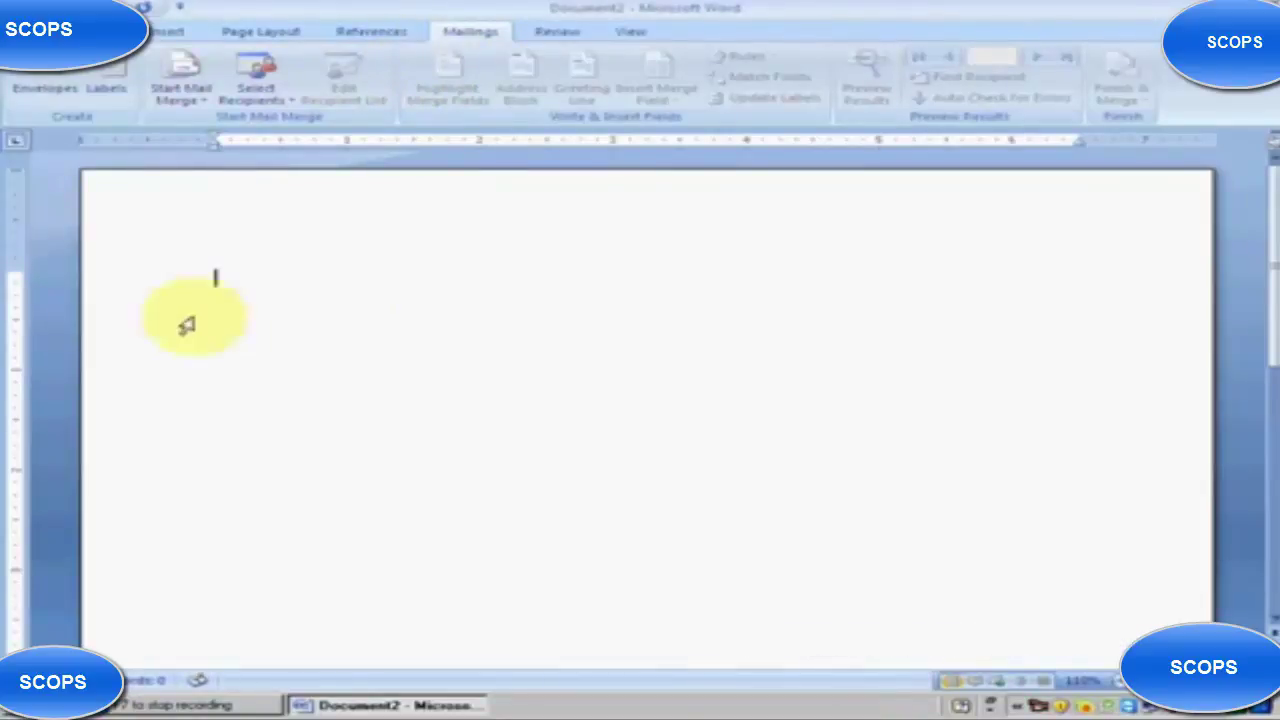
click(168, 30)
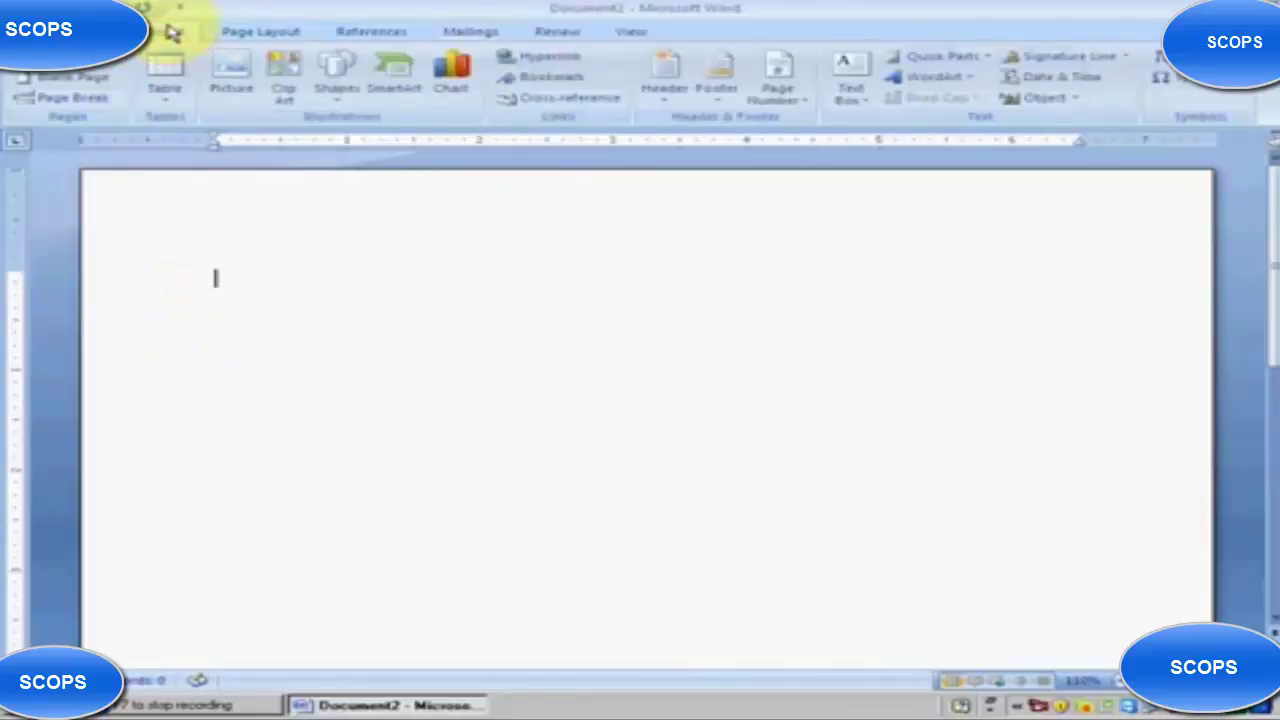
click(172, 100)
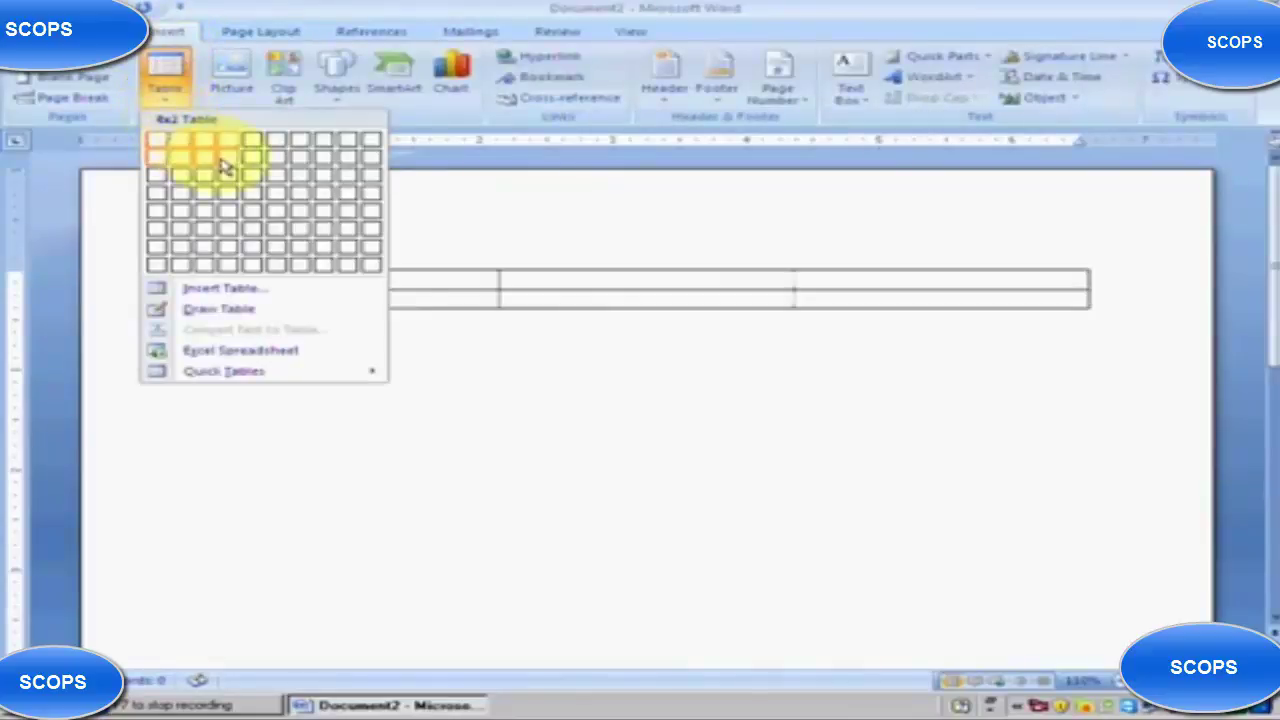
click(471, 32)
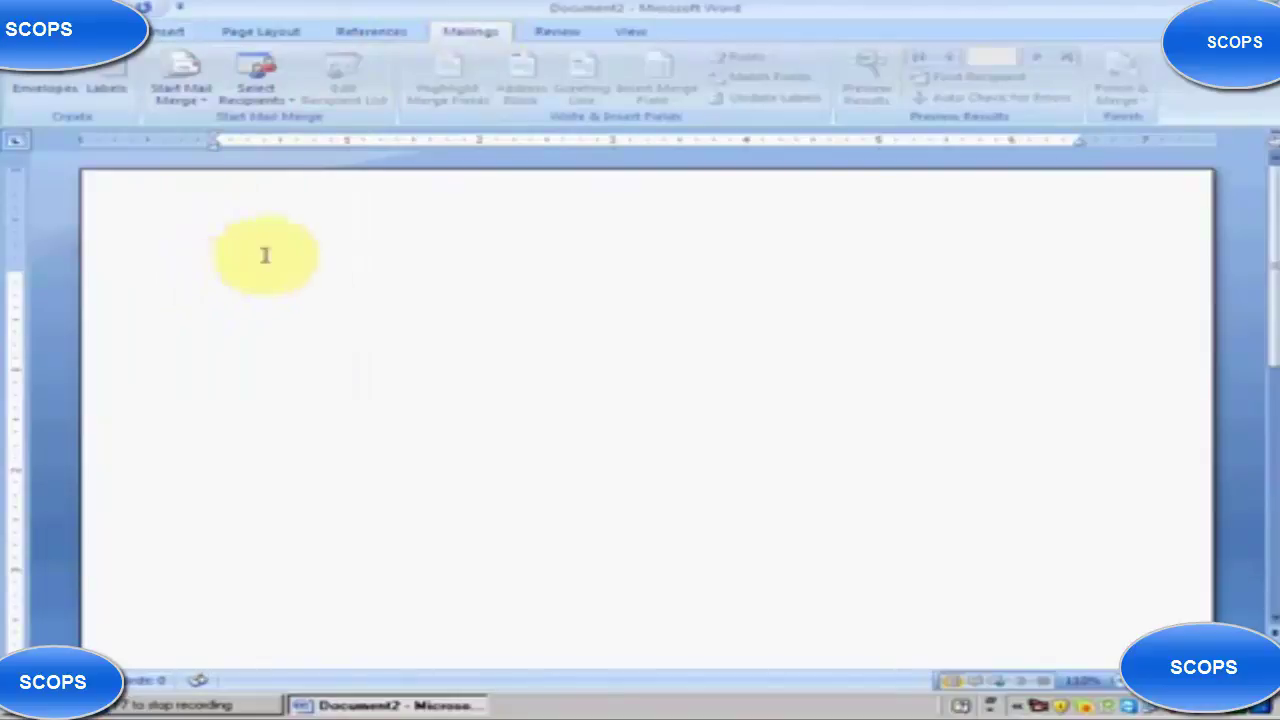
text(=)
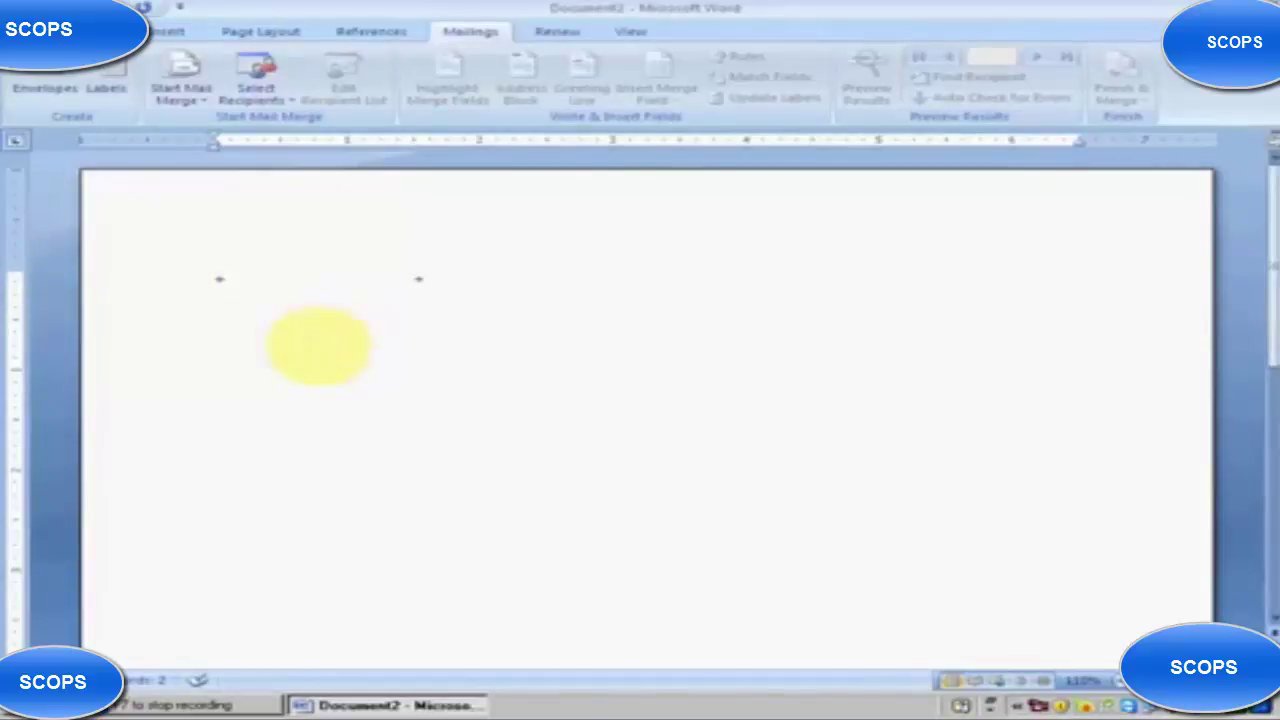
key(Tab)
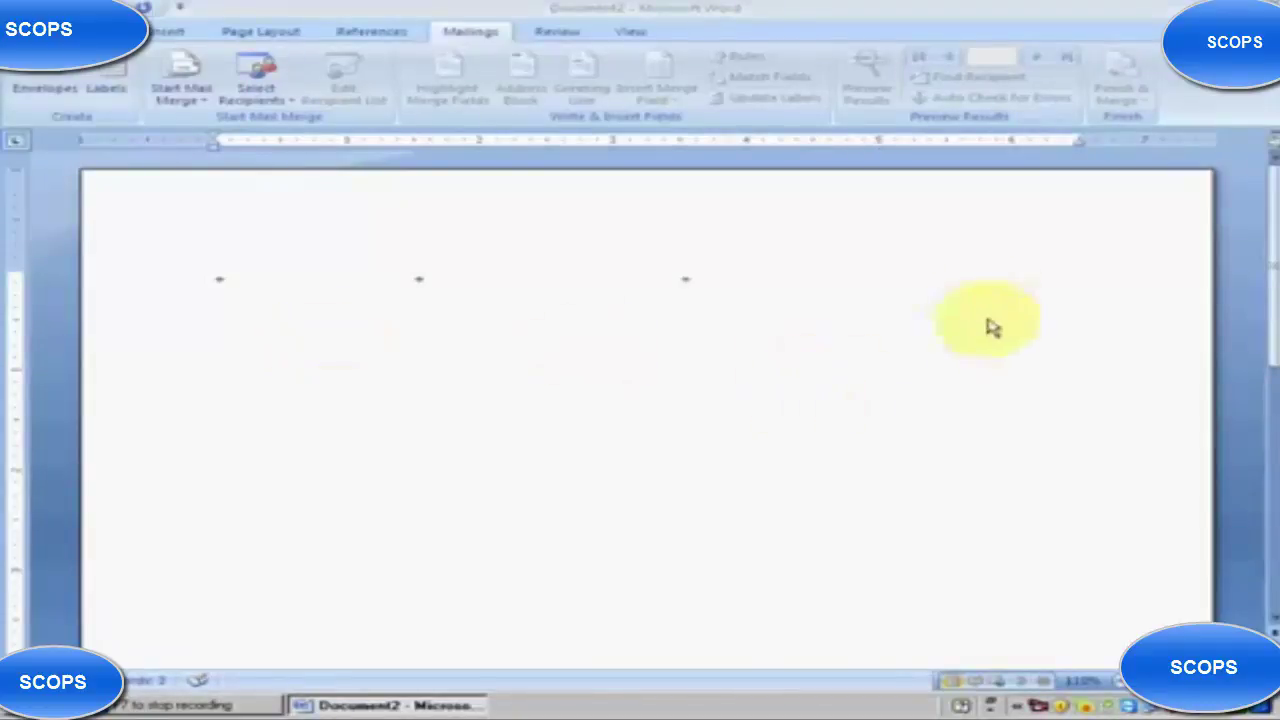
click(986, 287)
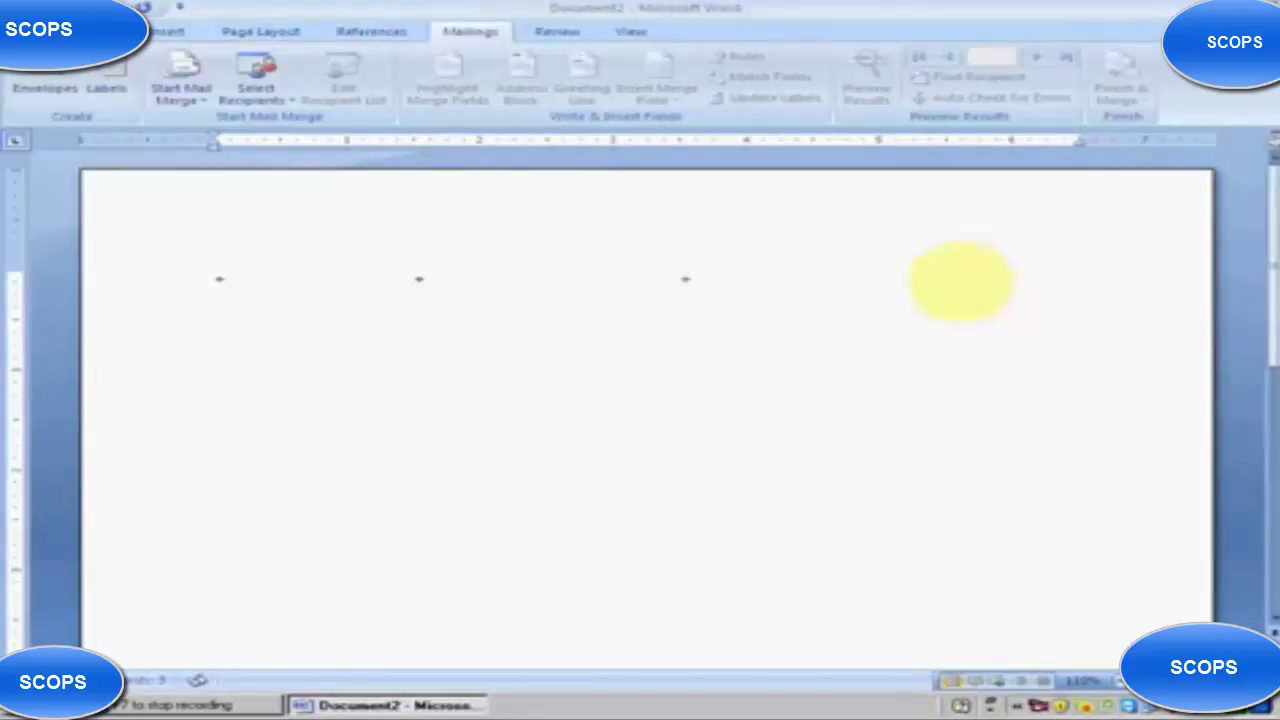
key(Tab)
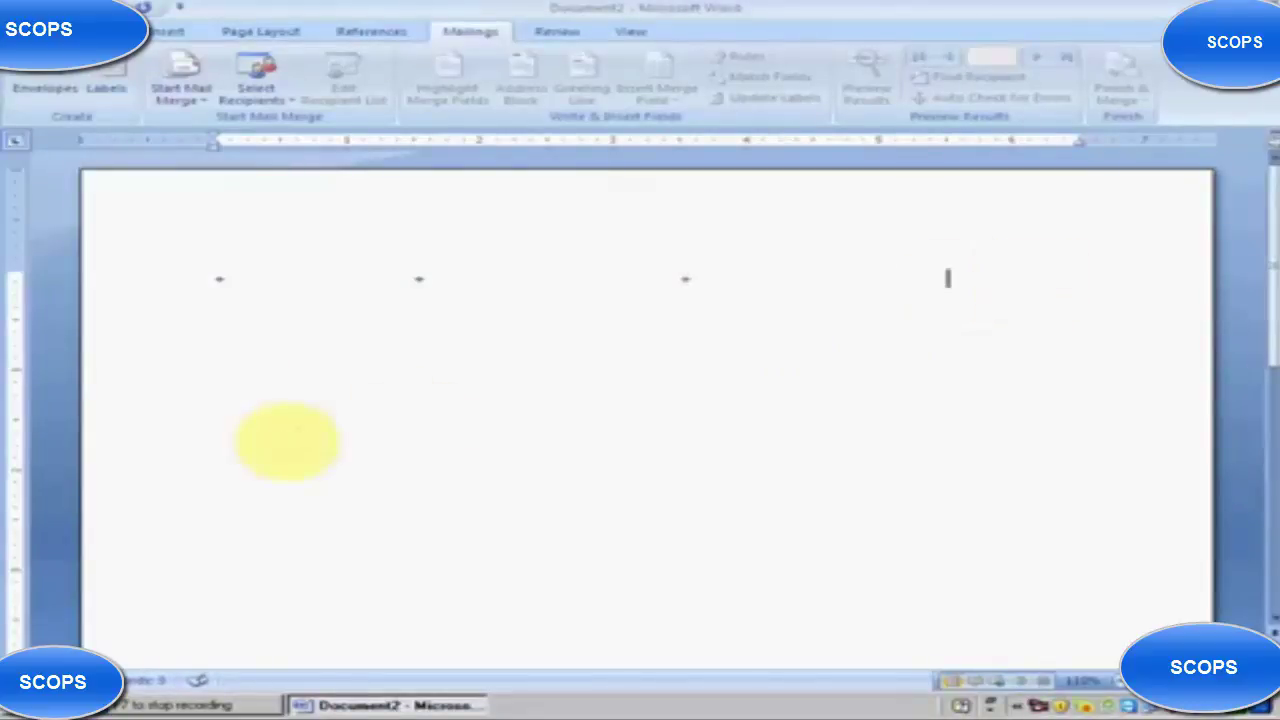
key(Return)
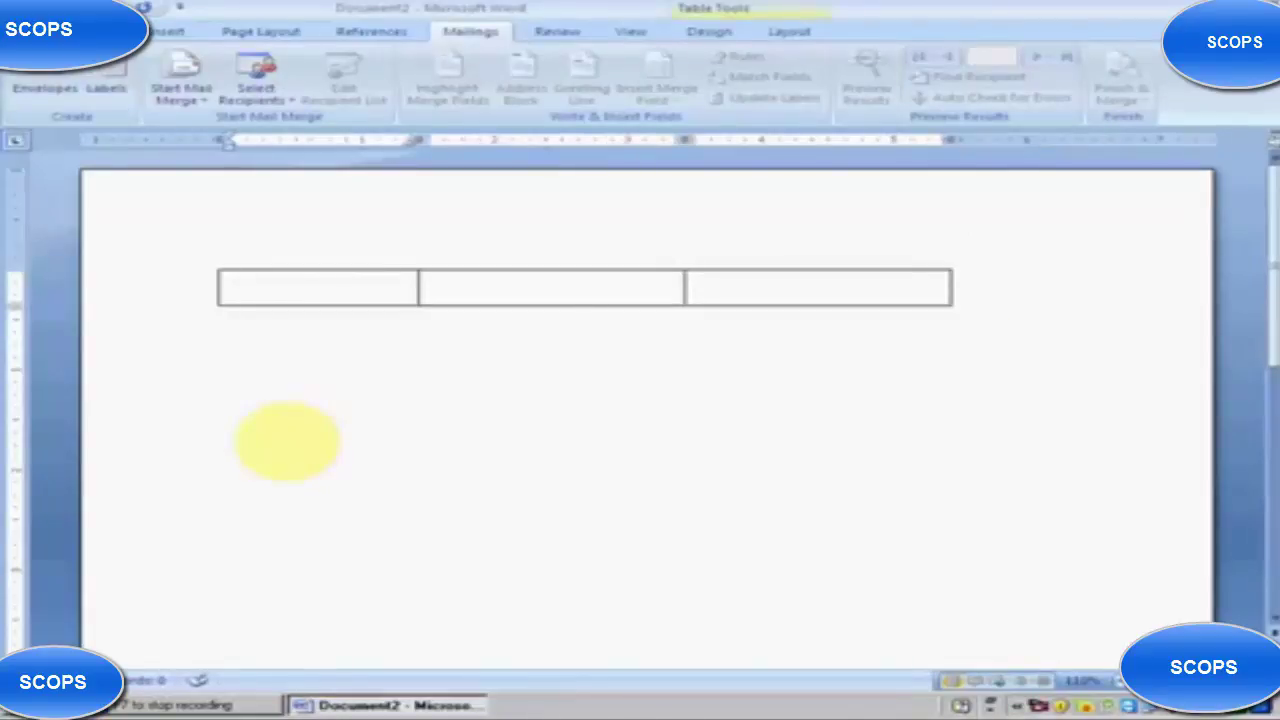
Type the column headings Name, Address and Phone in the table's first row.
text(Na)
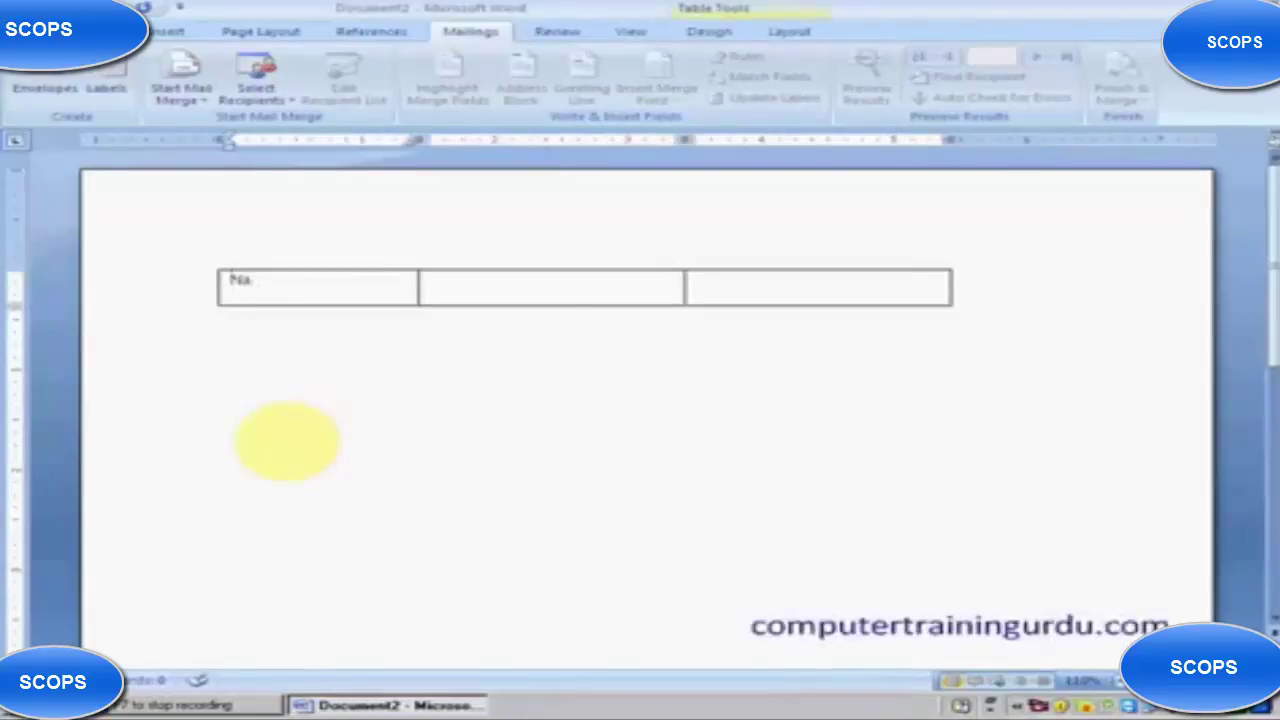
text(me)
click(430, 286)
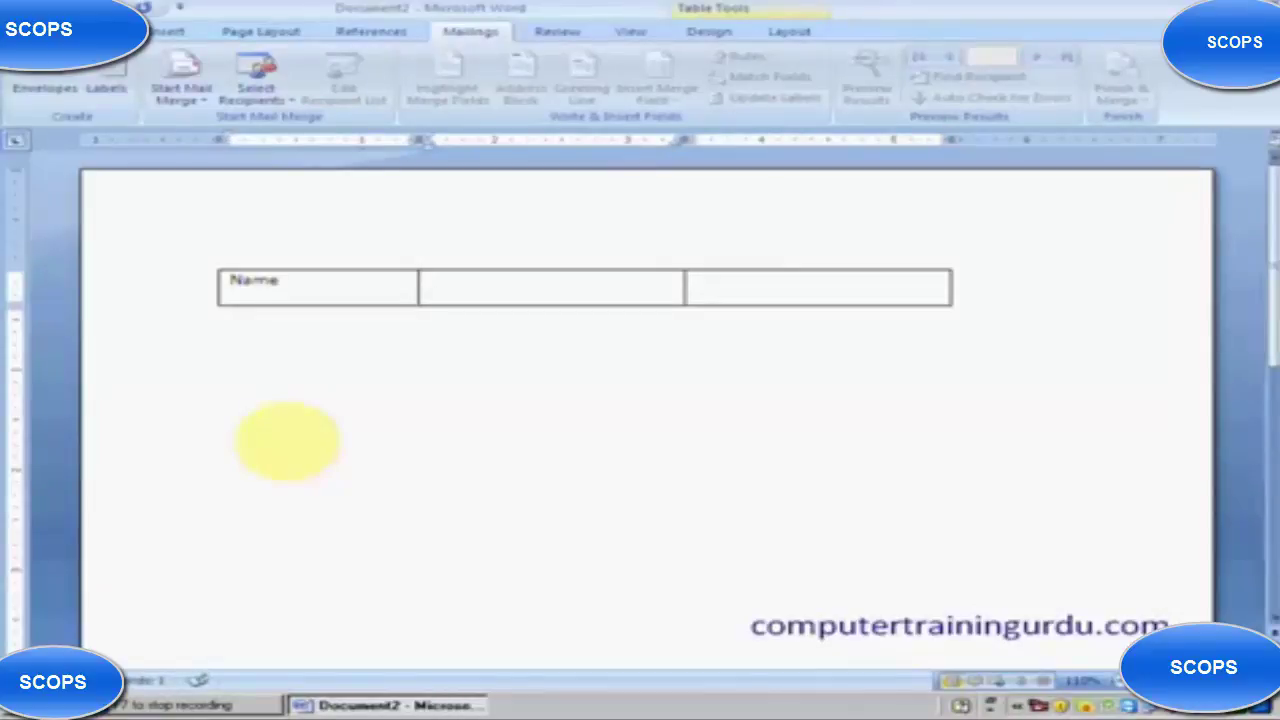
text(Addre)
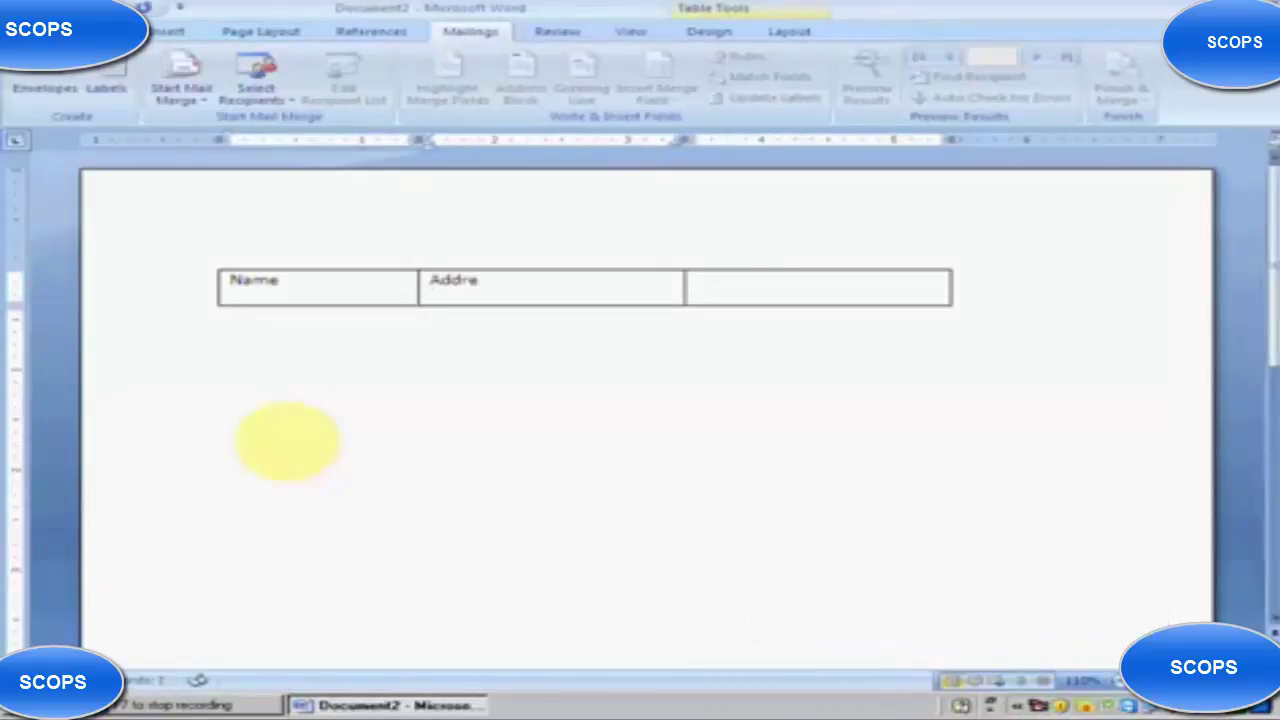
text(ss)
key(Tab)
text(Phone)
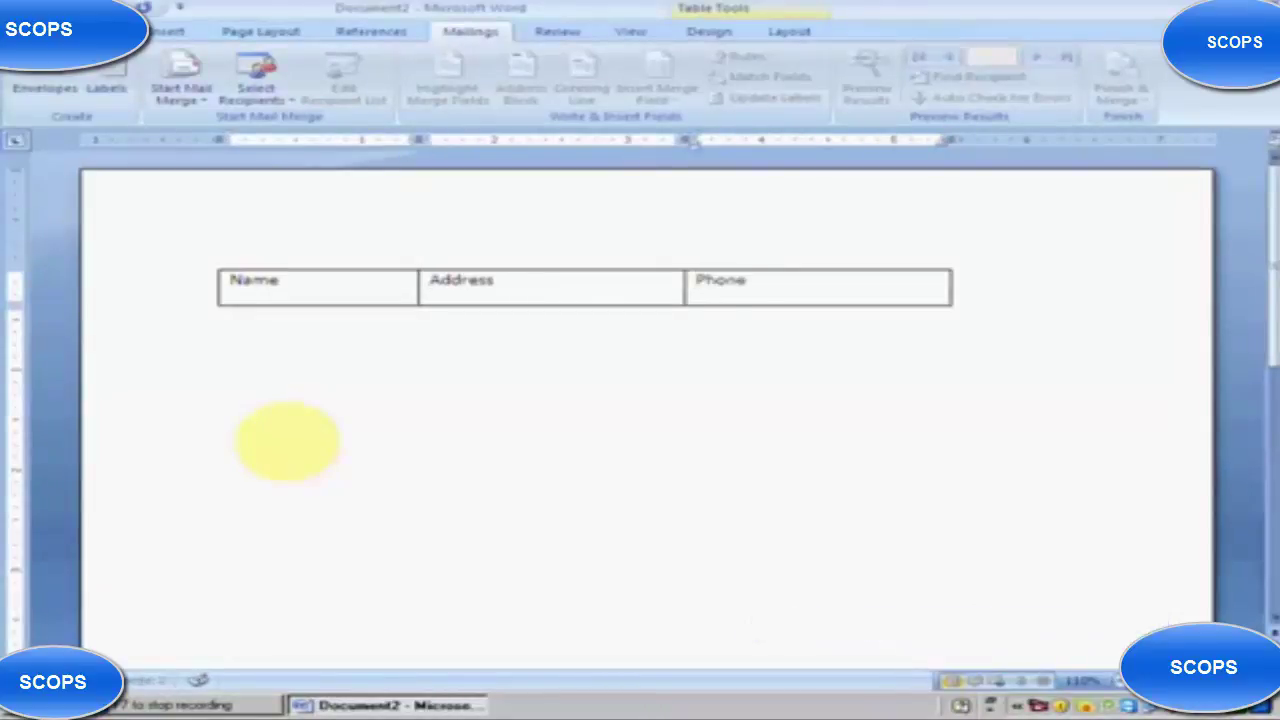
Add the first two records with their names, addresses and phone numbers.
key(Tab)
text(Al)
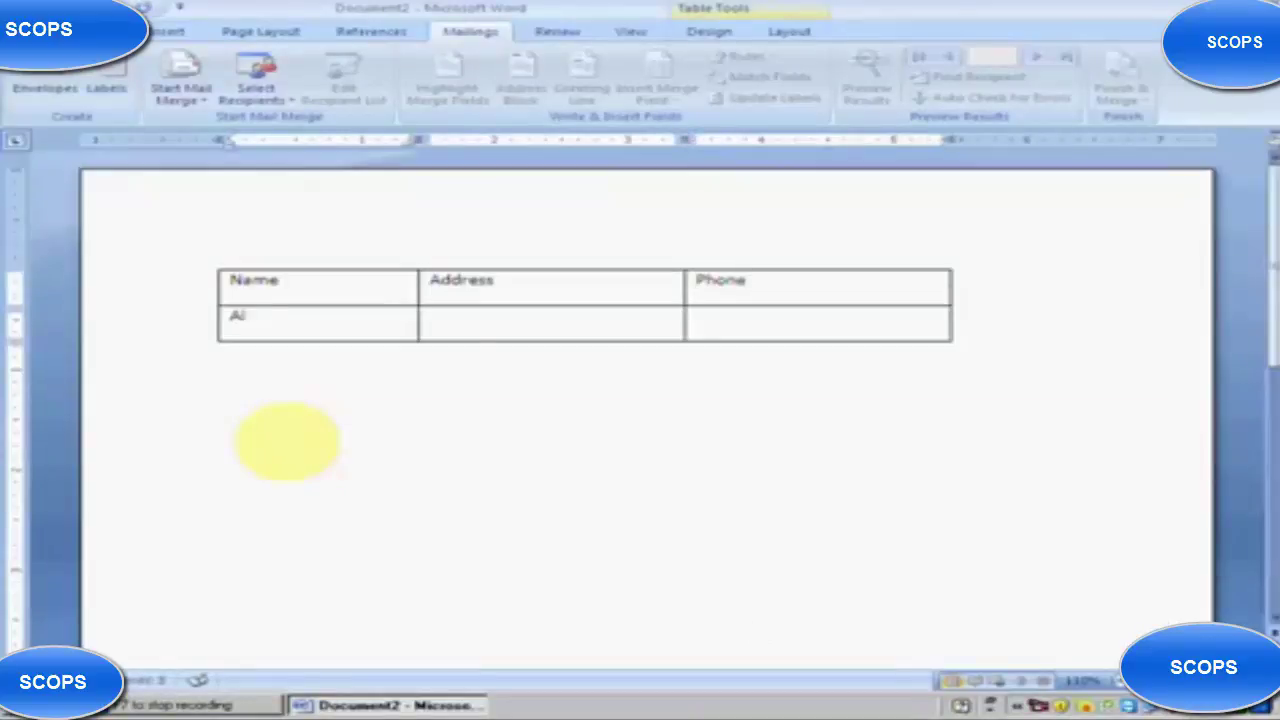
text(l)
key(Tab)
text(A)
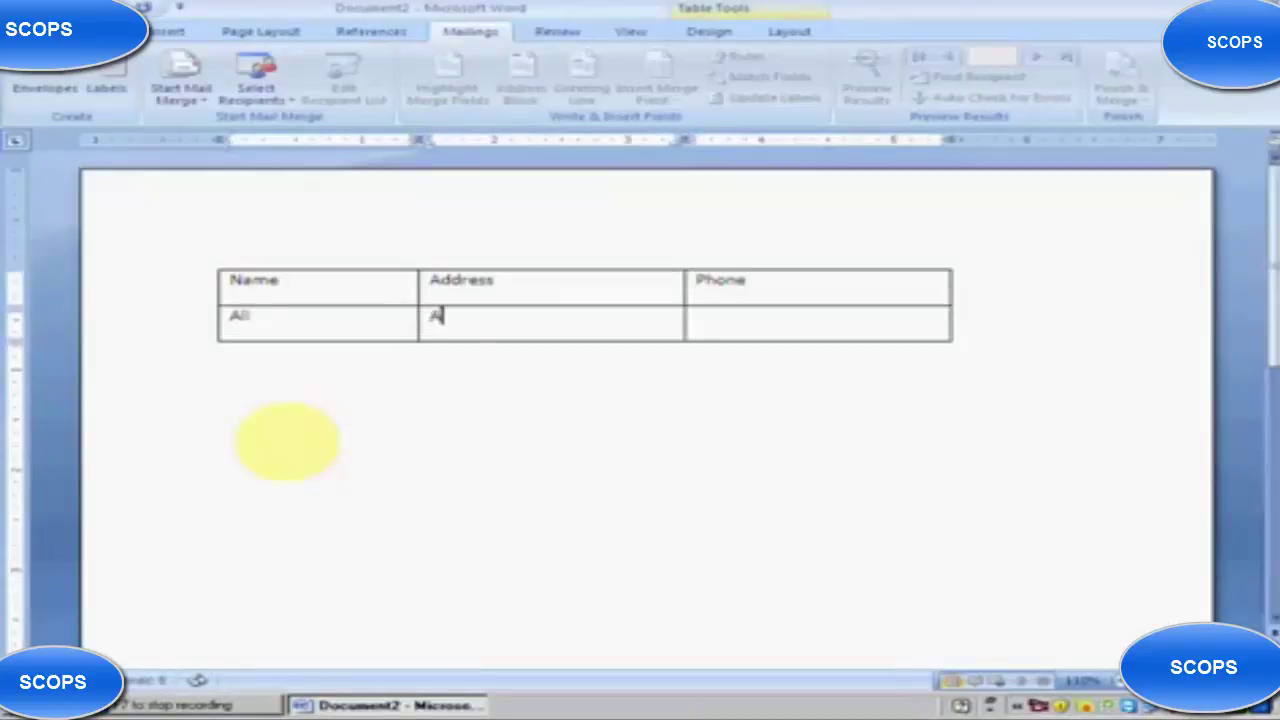
text(lyabad)
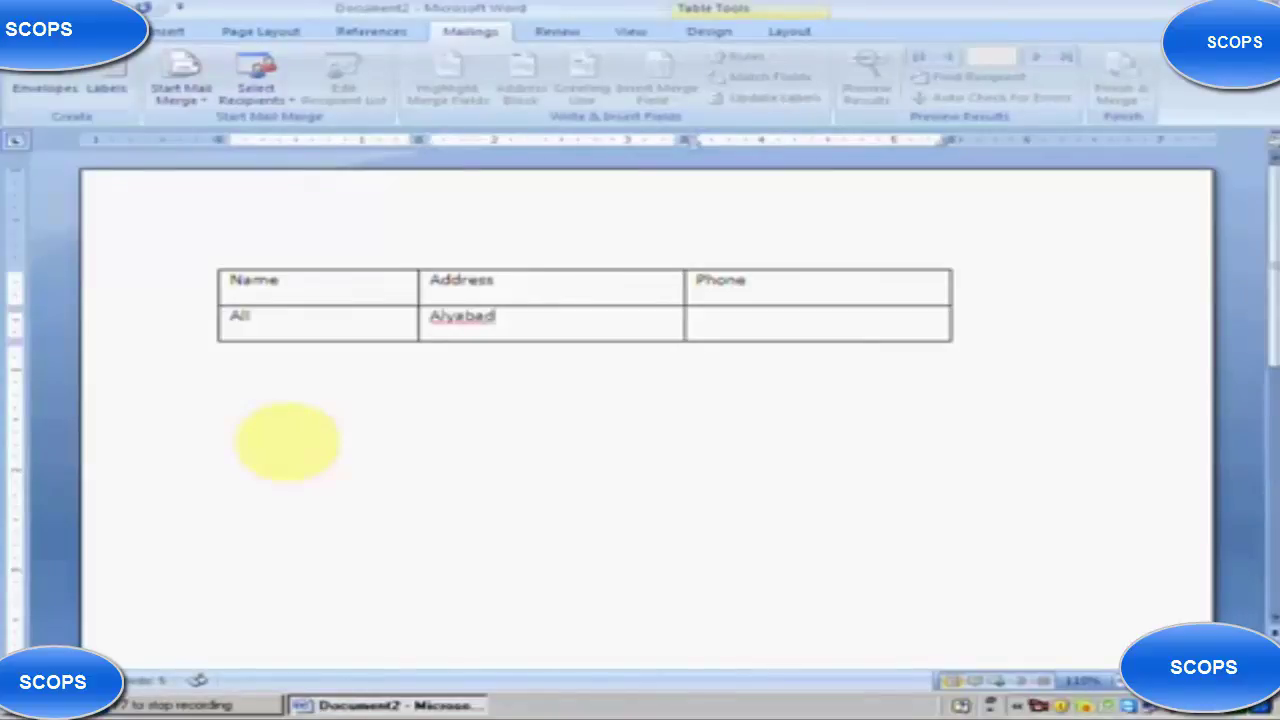
key(Tab)
text(1111111)
key(Tab)
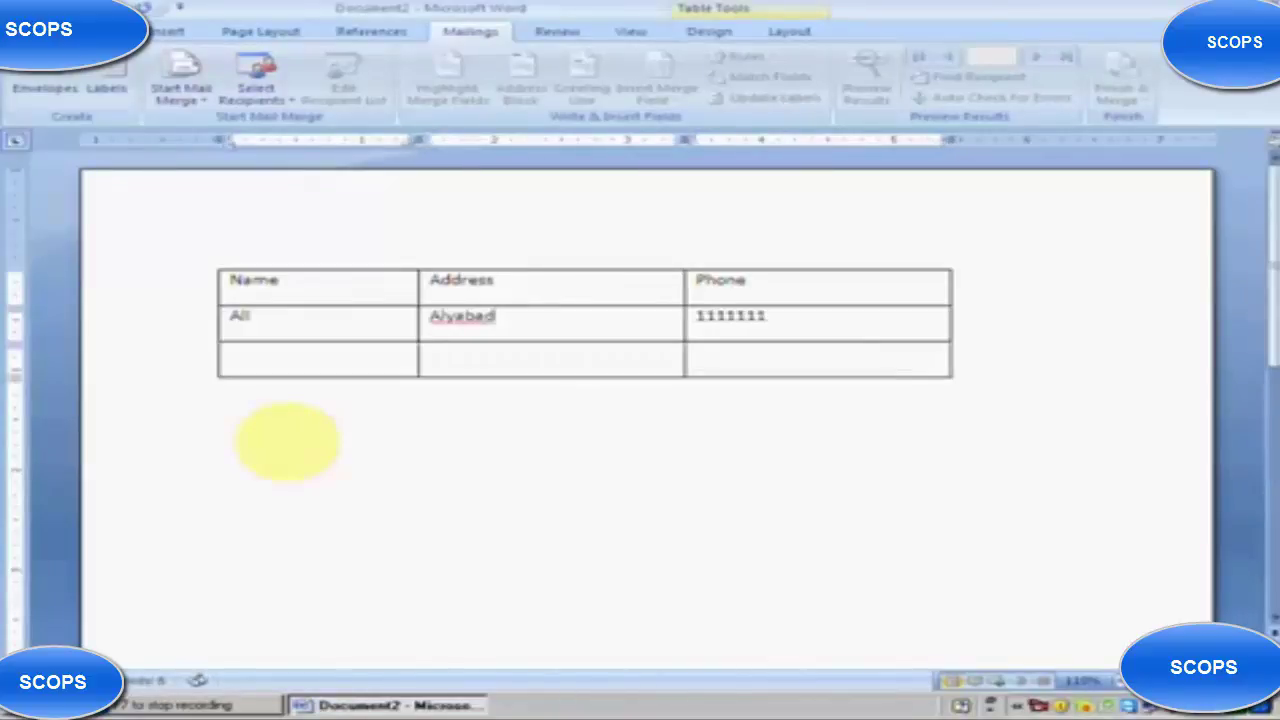
text(Karim)
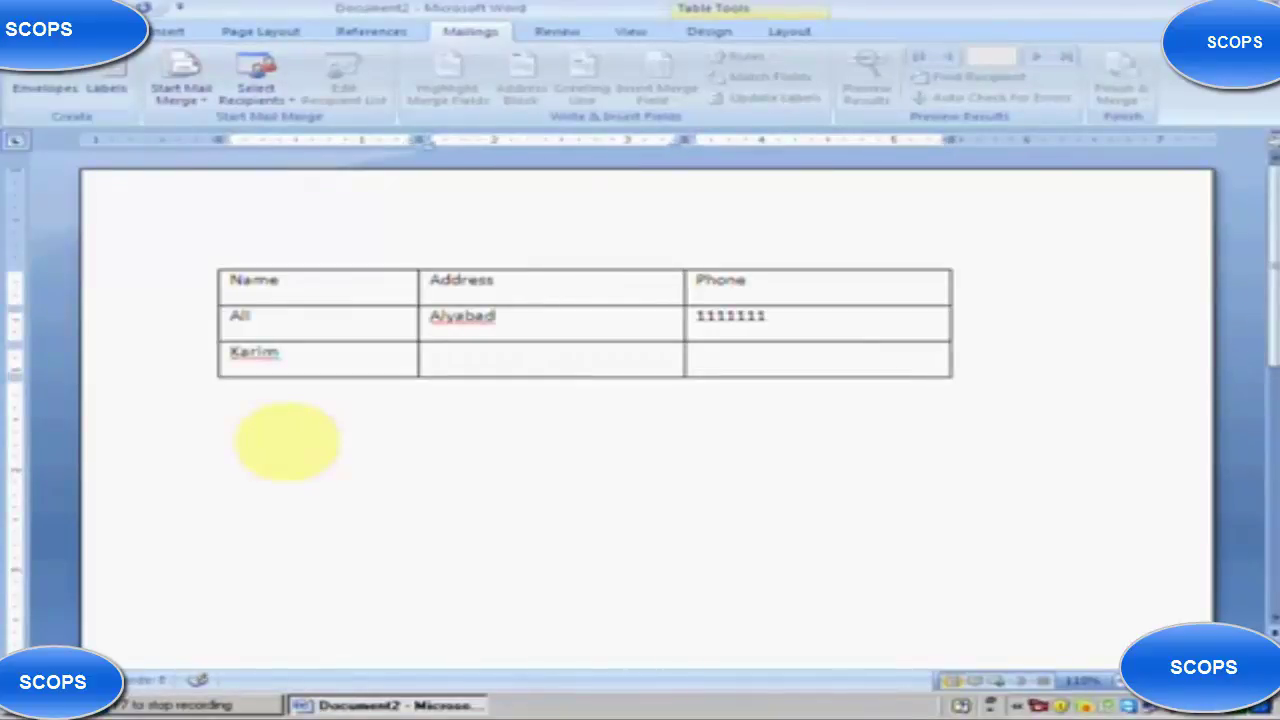
key(Tab)
text(Kairmabad)
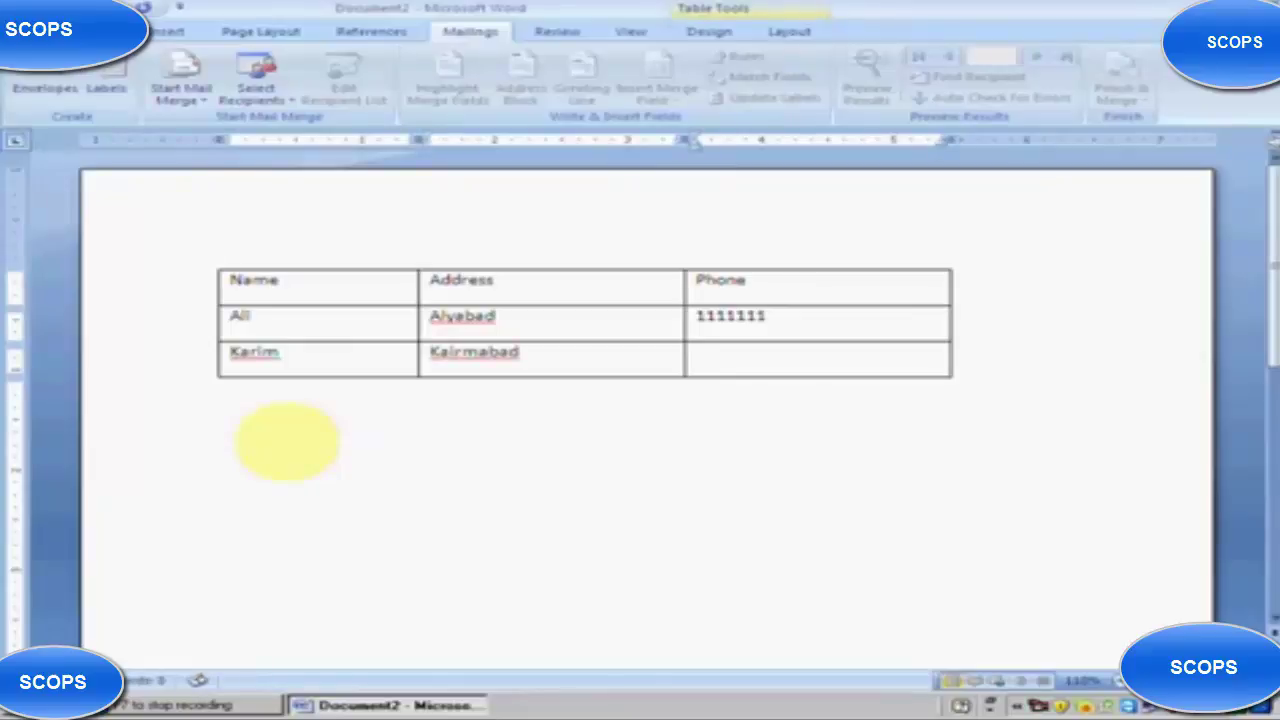
key(Tab)
text(222222)
text(2)
Add the third and fourth records' names, addresses and phone numbers.
key(Tab)
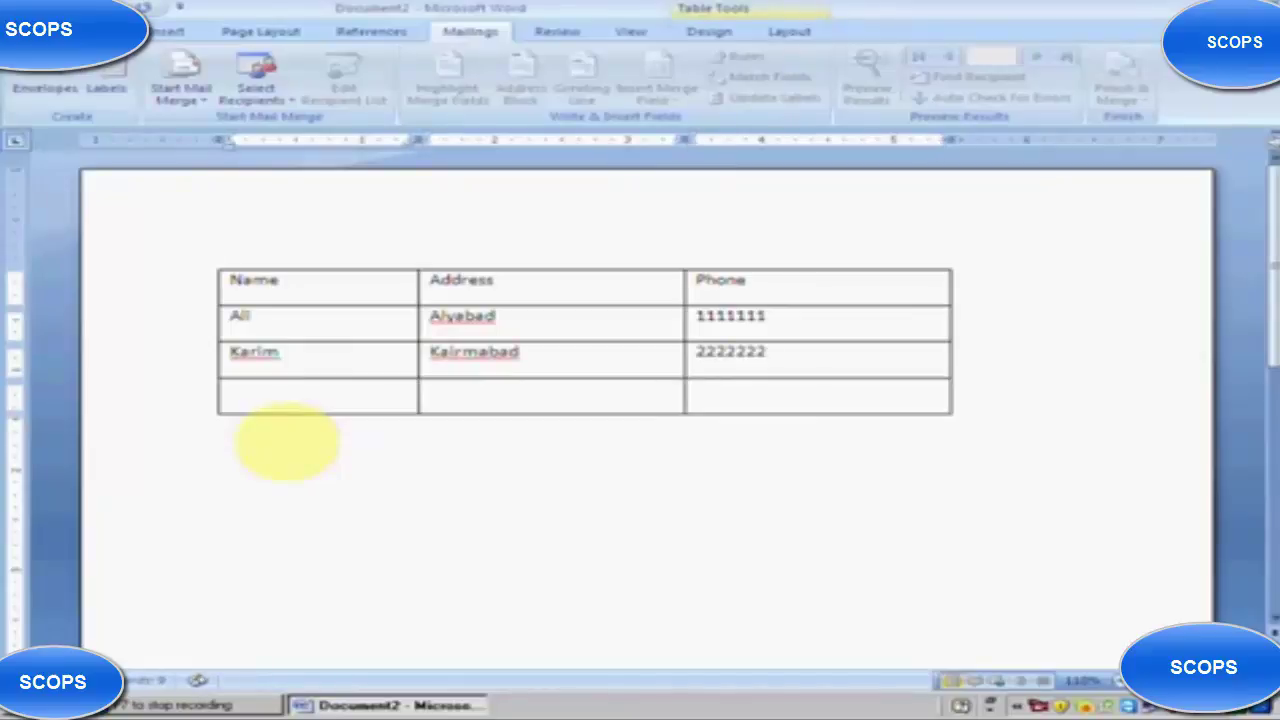
text(Saleem)
key(Tab)
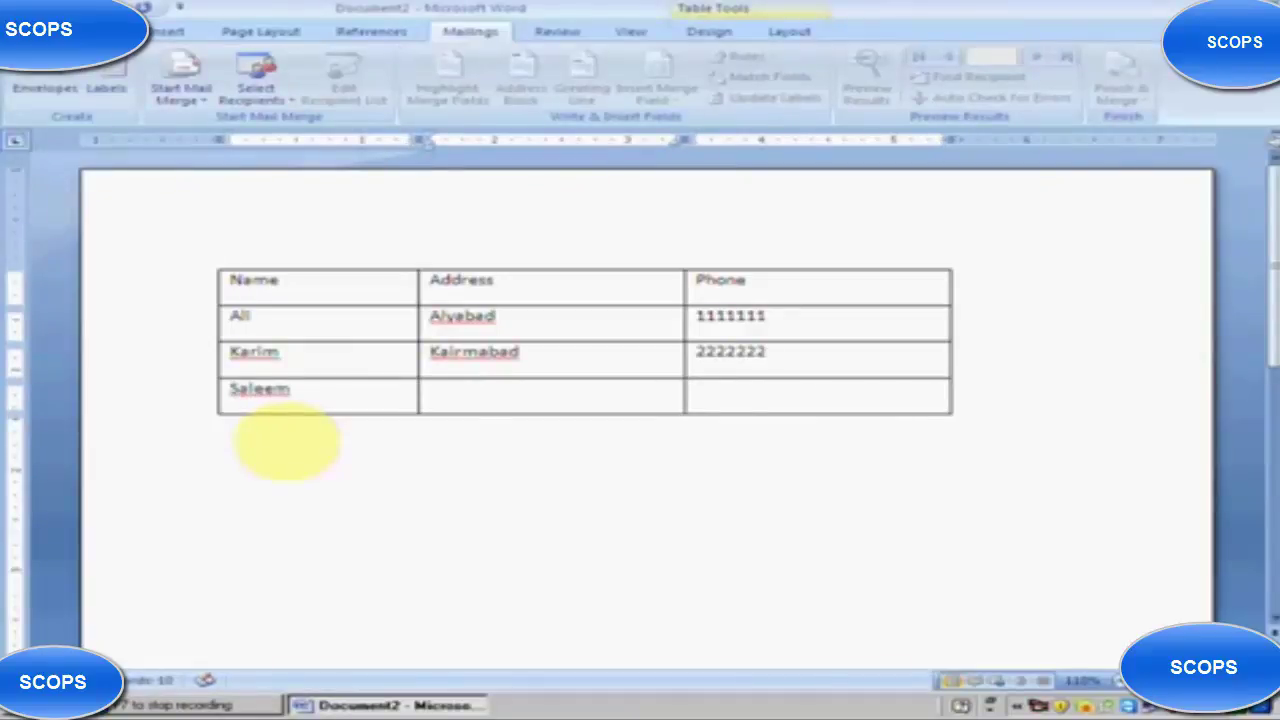
text(Saleemabad)
key(Tab)
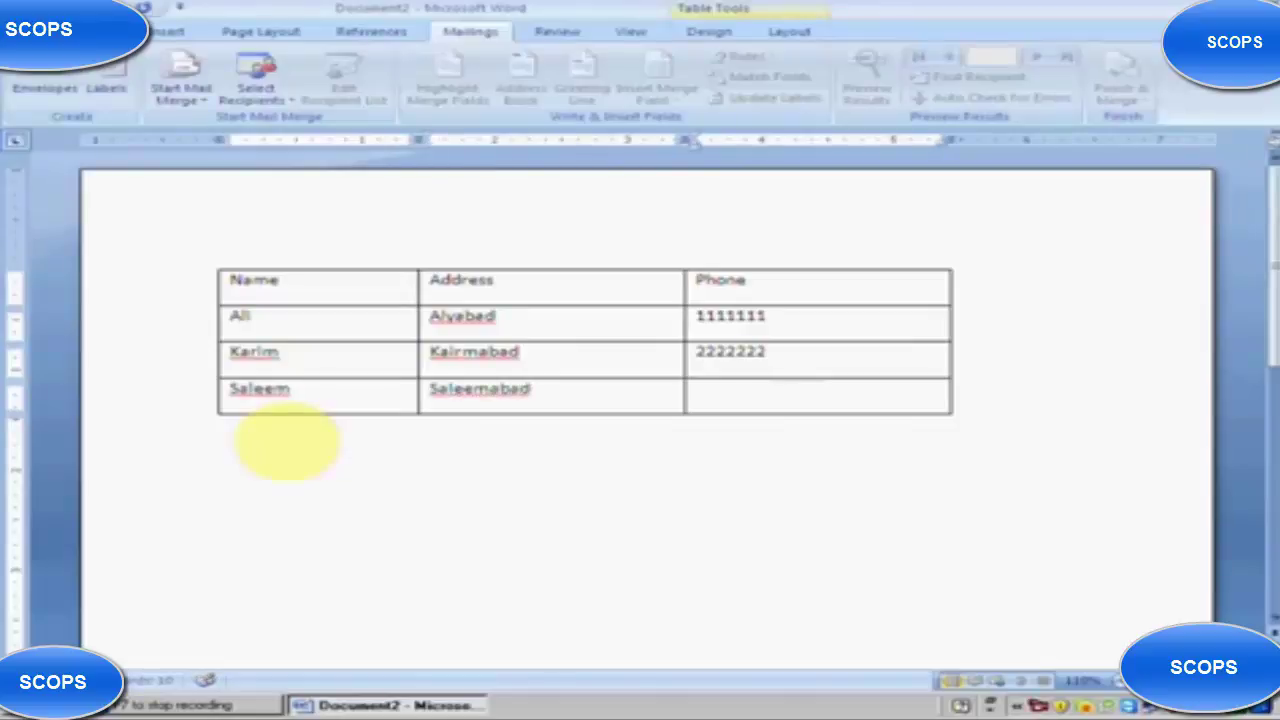
text(3333333)
key(Tab)
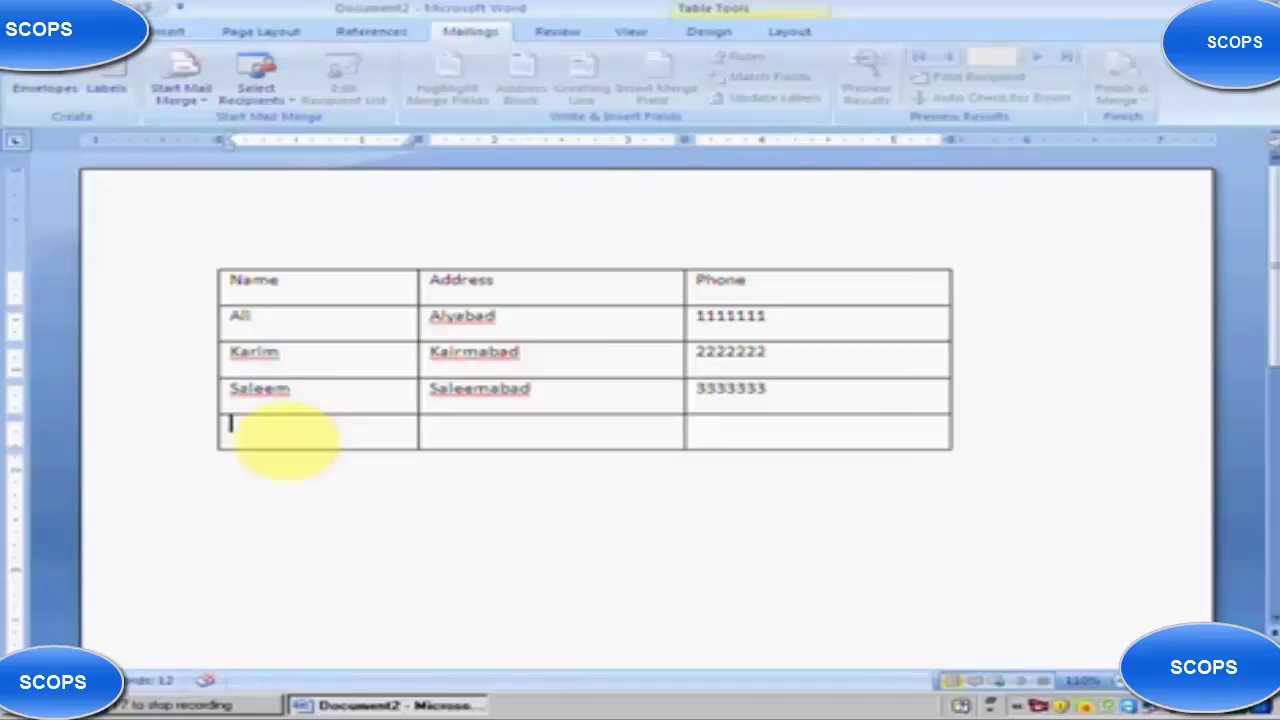
text(Rahim)
key(Tab)
text(Rahi)
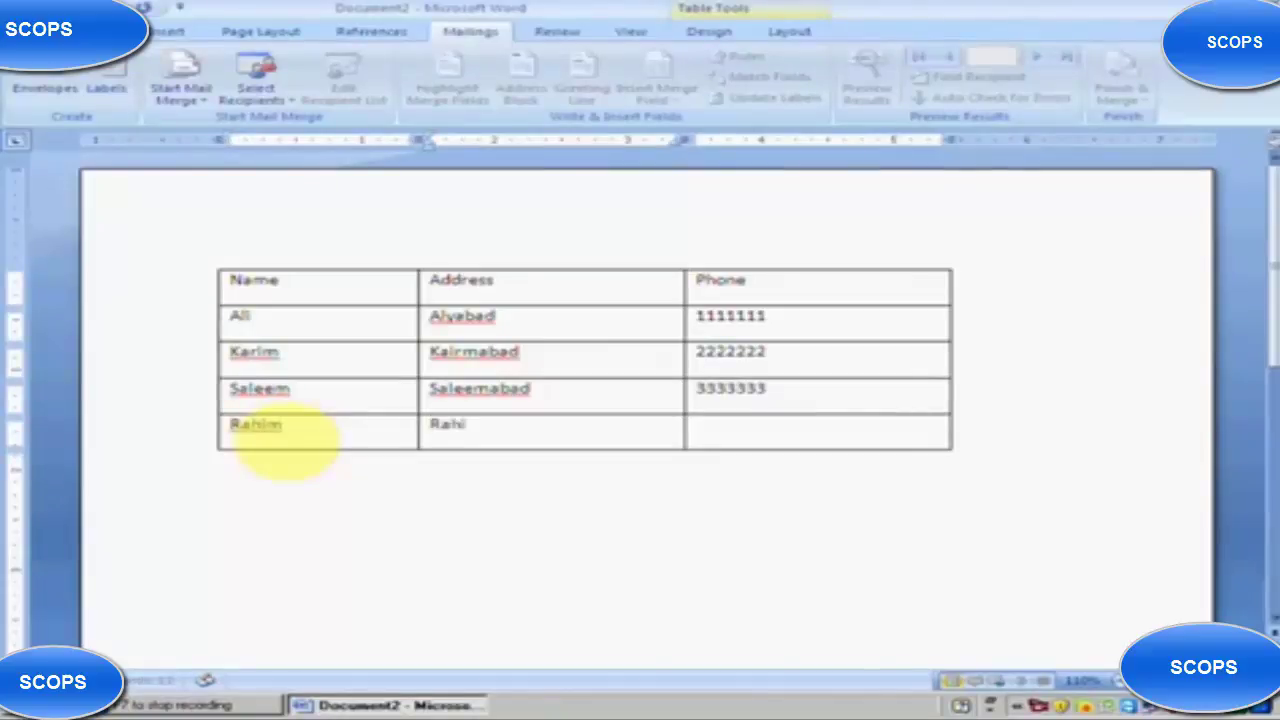
text(mabad)
key(Tab)
text(444444)
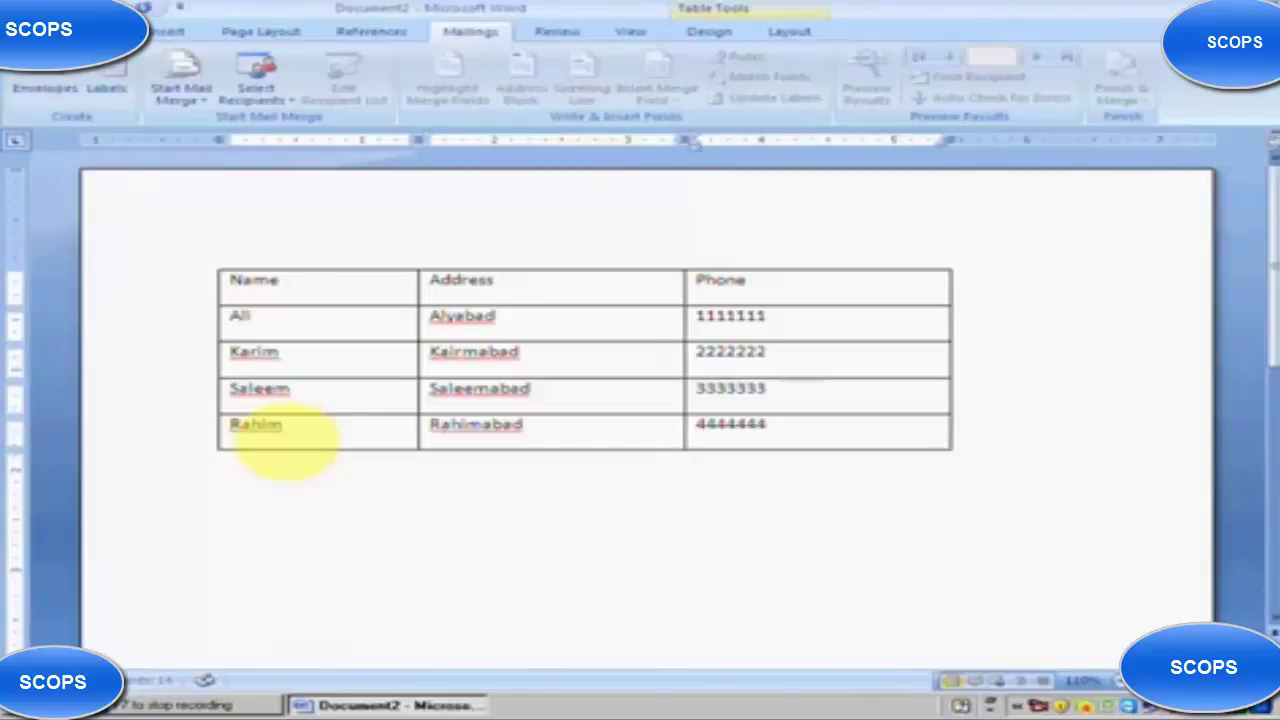
Add the fifth record's name, address and phone number.
key(Tab)
text(As)
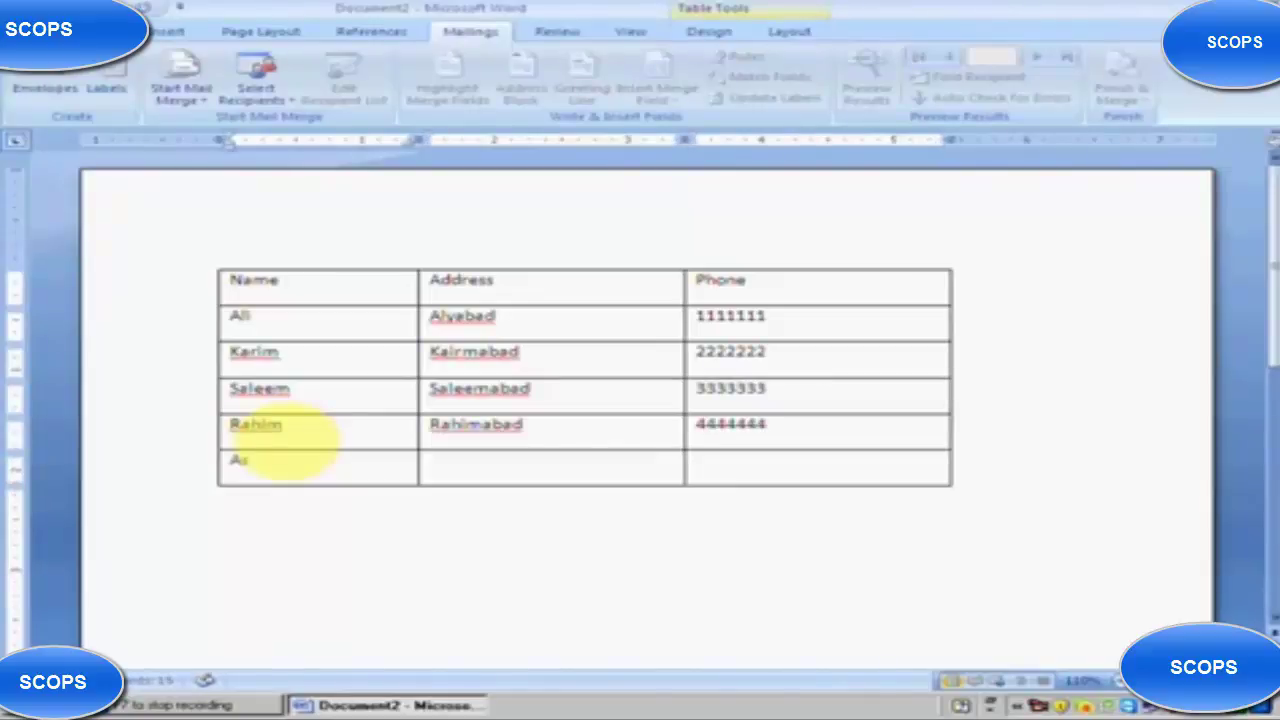
text(if)
key(Tab)
text(Asifabad)
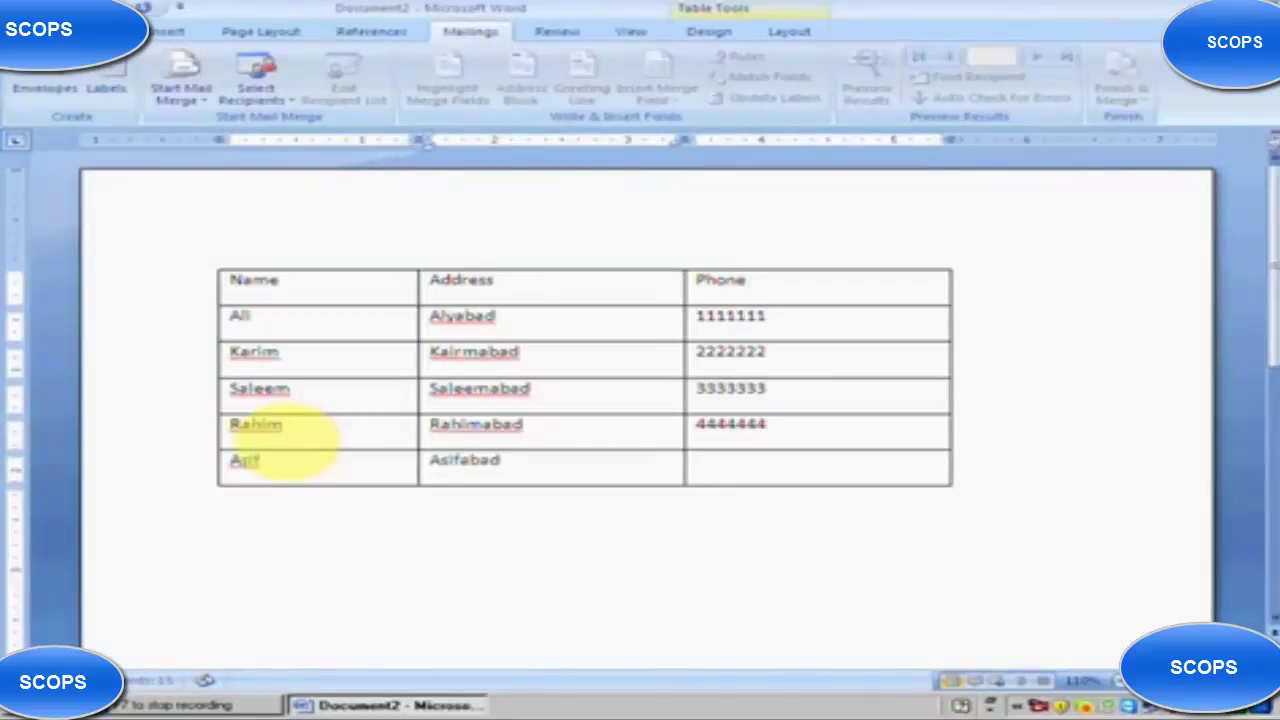
key(Tab)
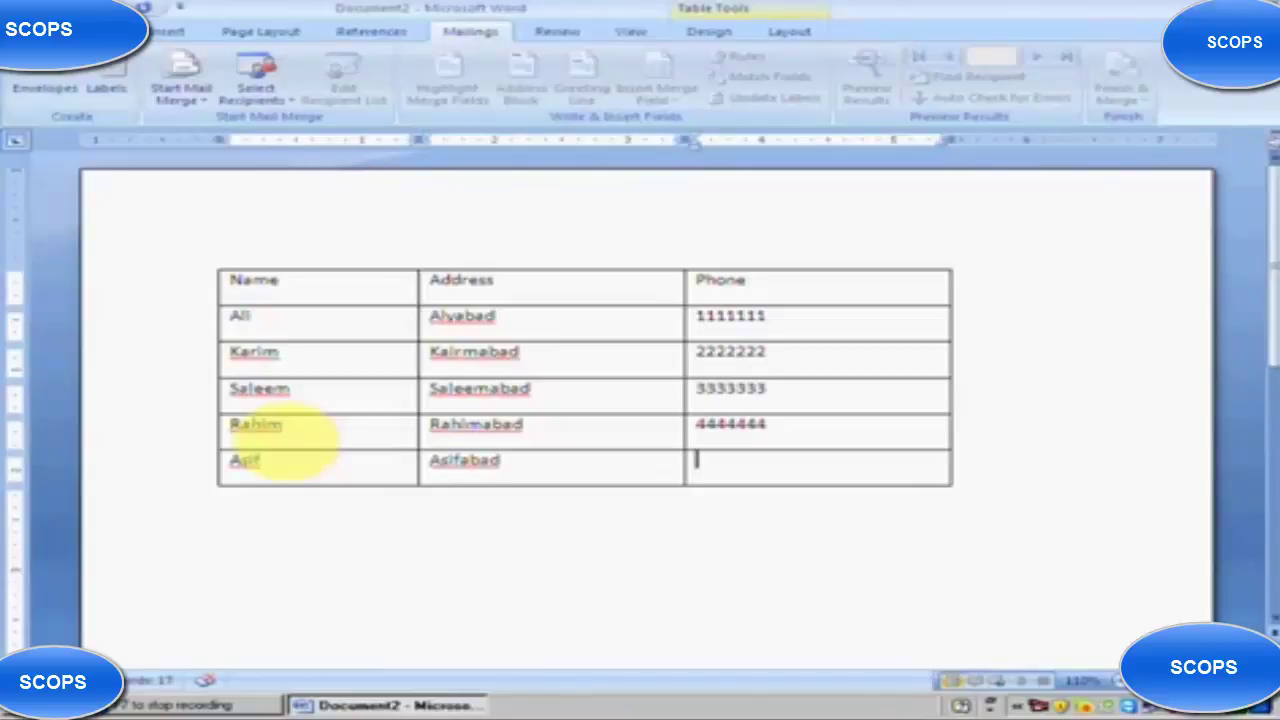
text(55555555)
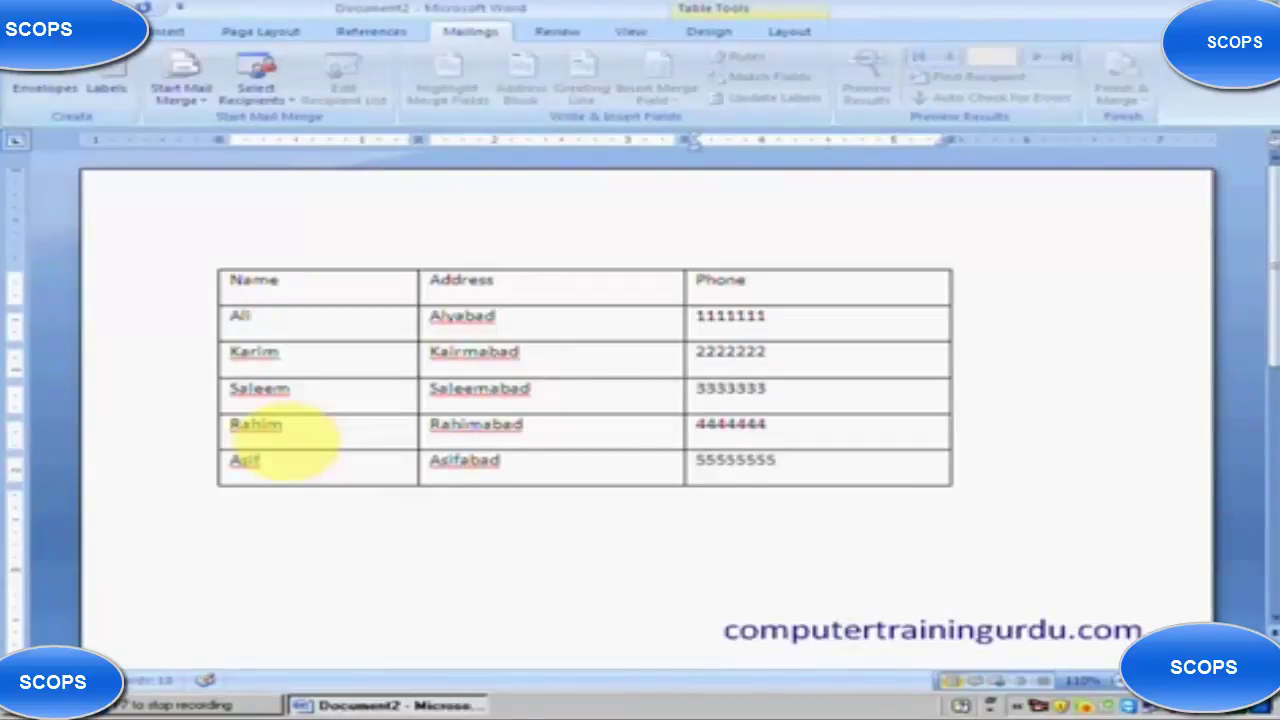
Add the sixth record, correcting its misspelled address, then return to the fifth record's phone.
key(Tab)
text(Aziz)
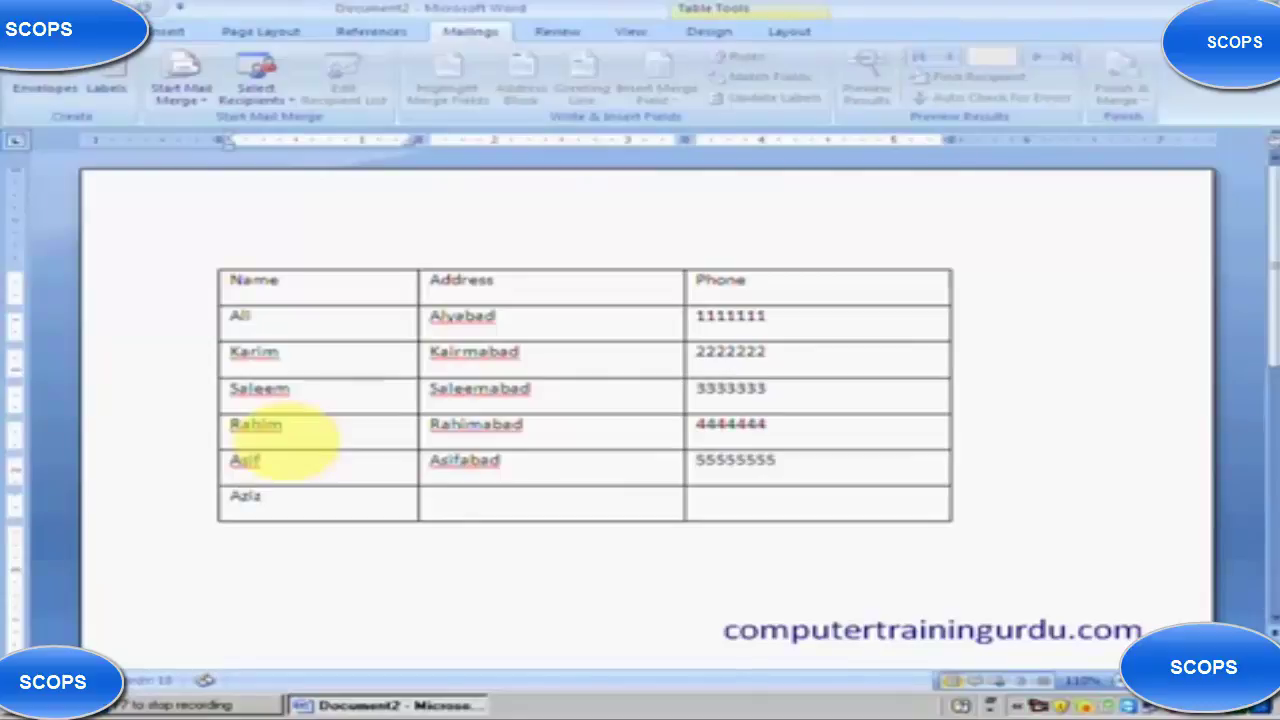
key(Tab)
text(Azulaba)
key(BackSpace)
key(BackSpace)
key(BackSpace)
key(BackSpace)
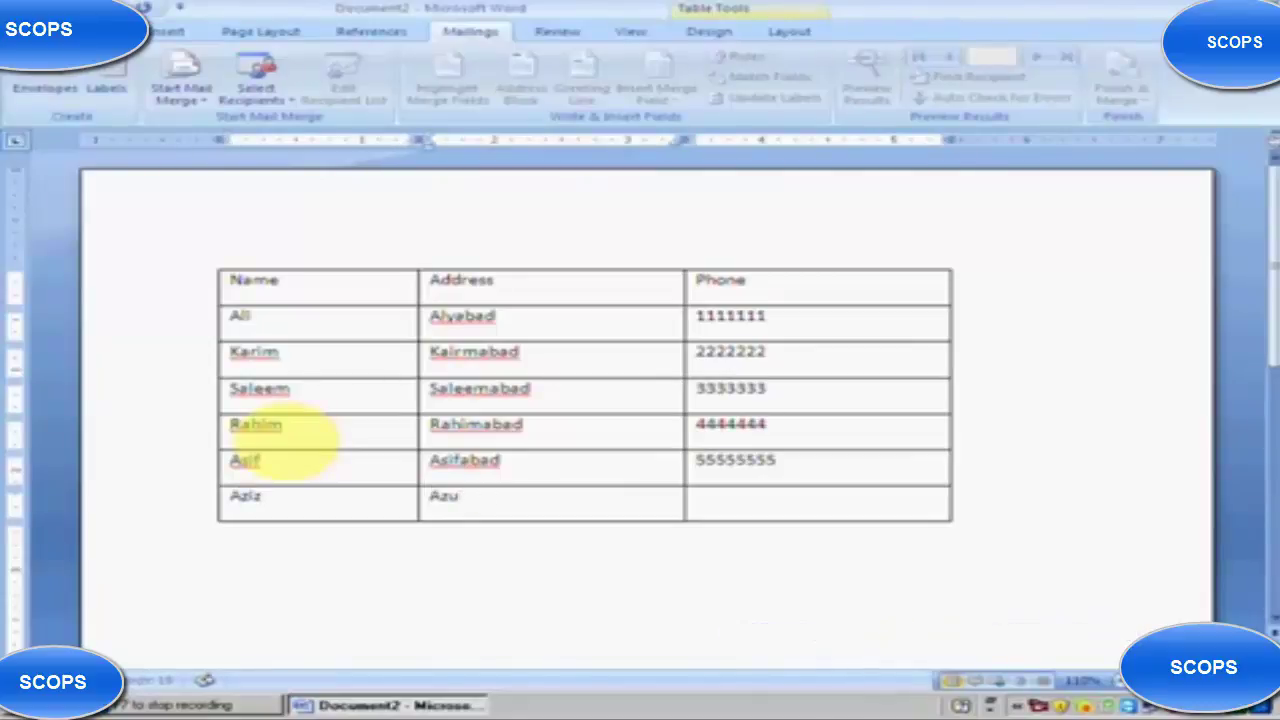
key(BackSpace)
text(izabad)
key(Tab)
text(6666666)
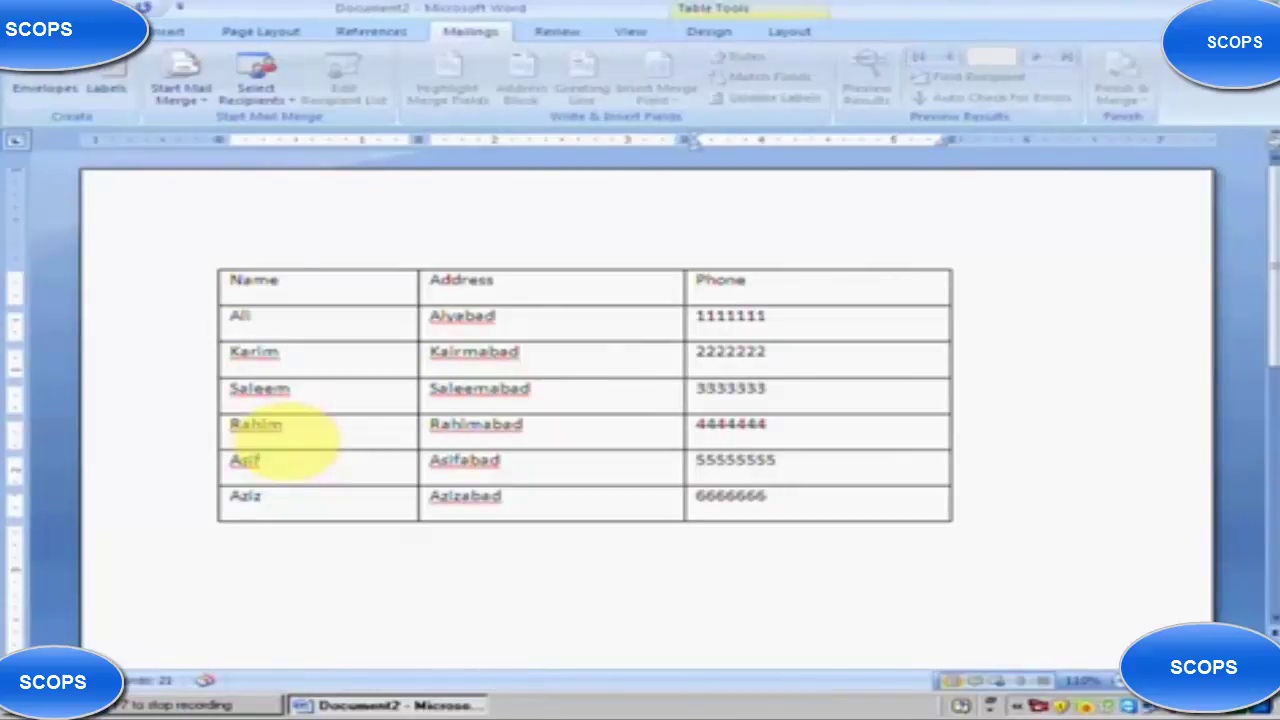
key(Up)
Save the table document as 'Mailing list' in My Documents.
key(ctrl+s)
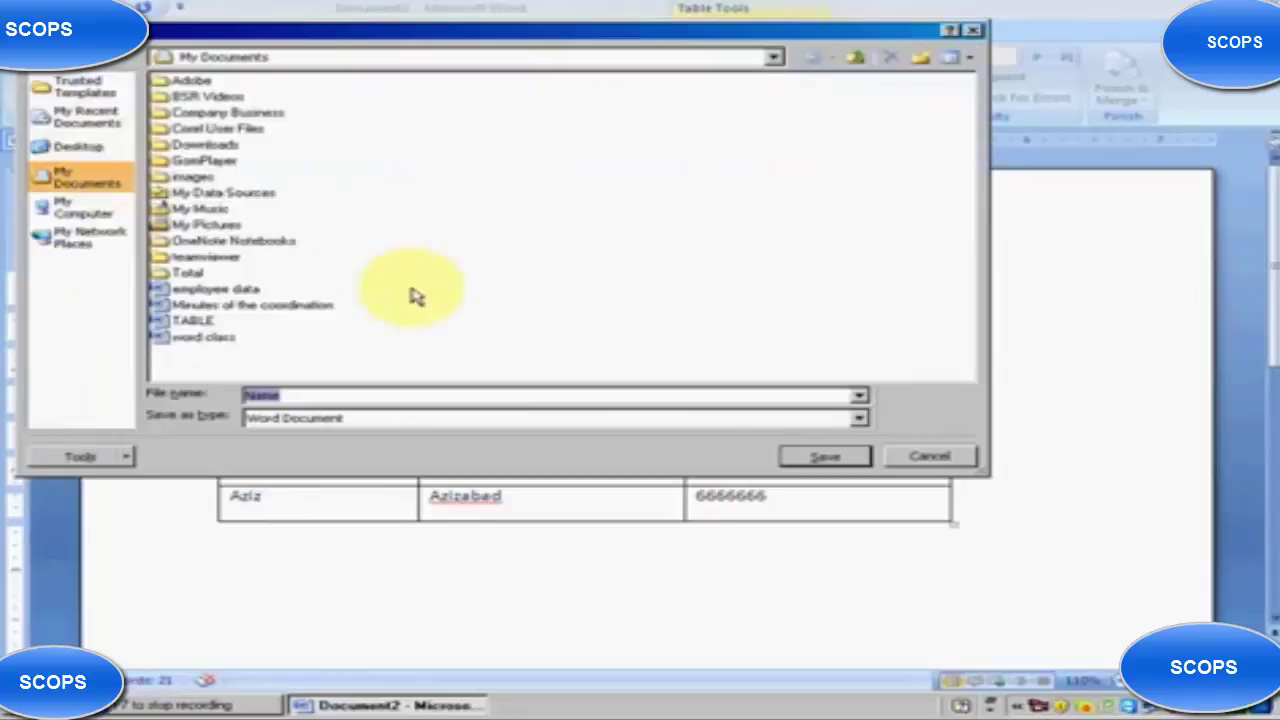
text(Ma)
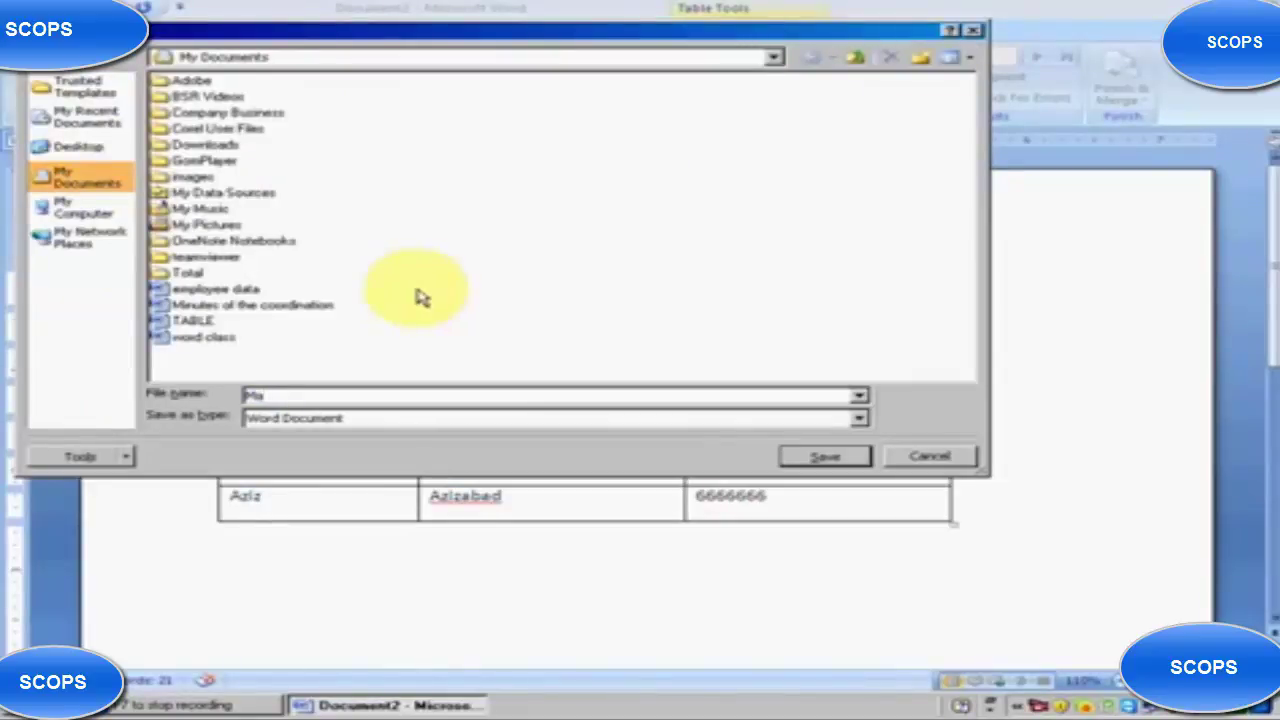
drag(443, 34, 465, 135)
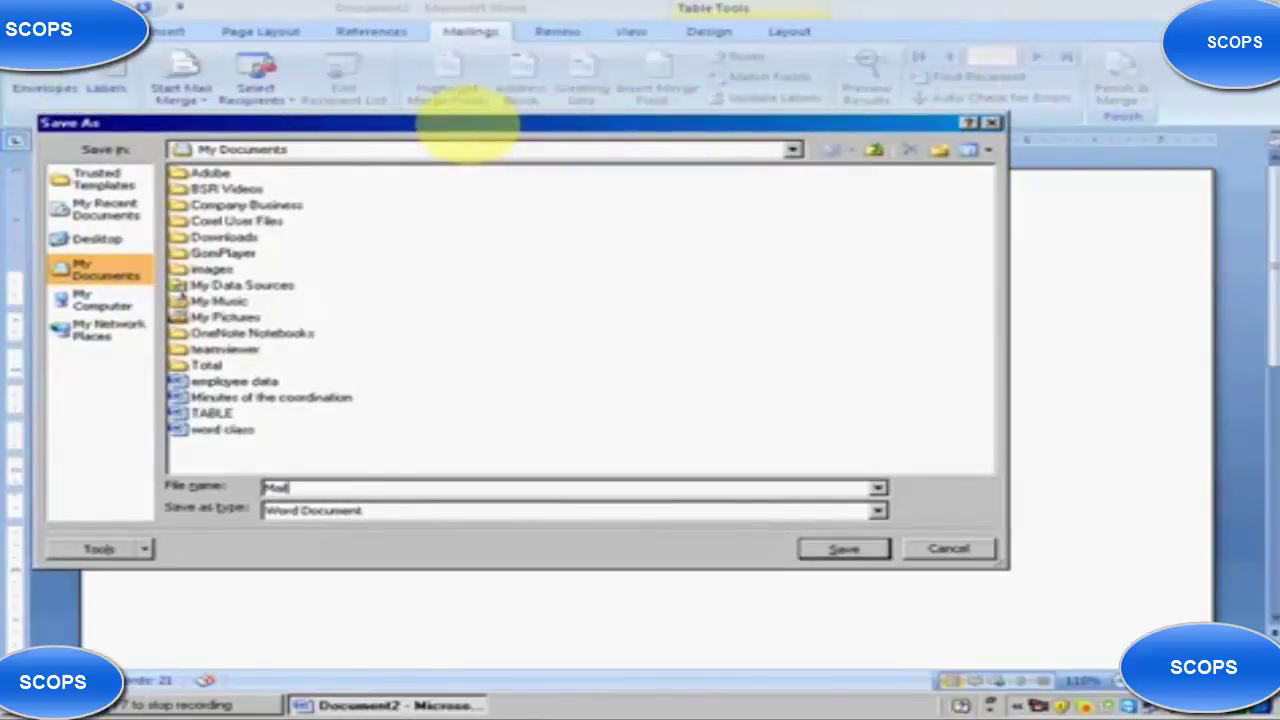
text(ini)
key(Return)
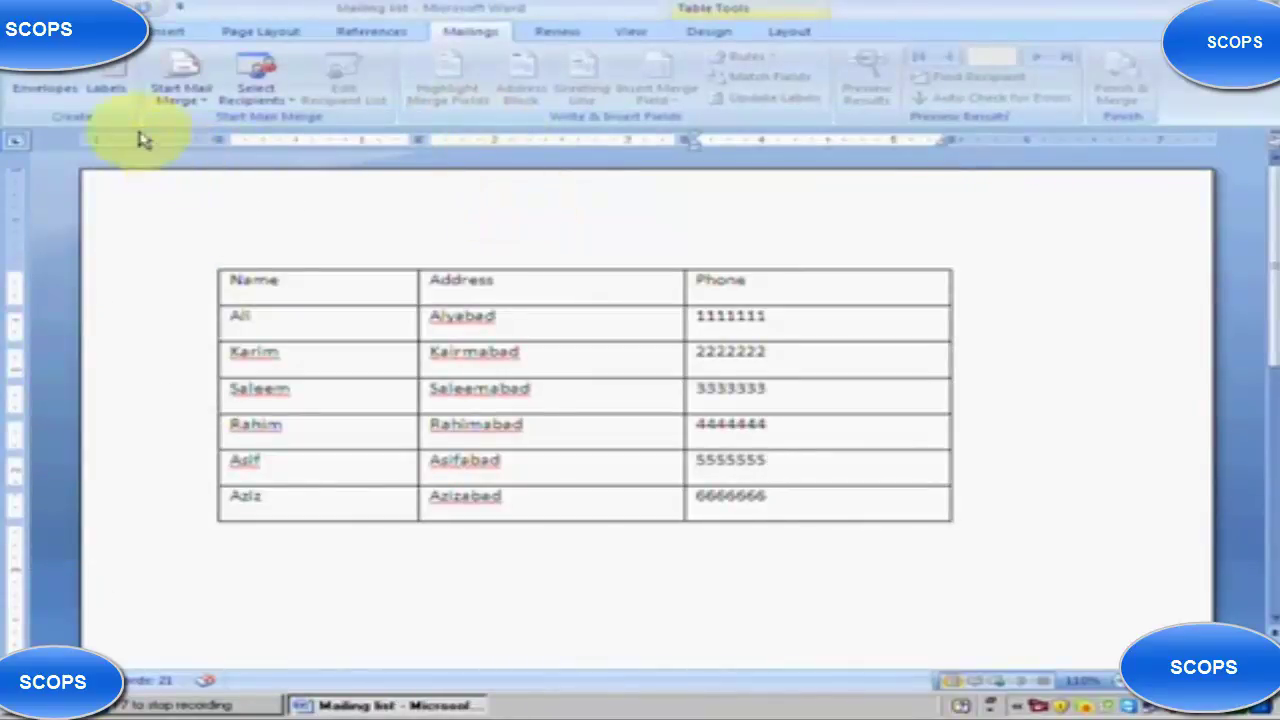
Close Mailing list, create a new blank document and show the Mailings commands.
click(100, 405)
key(ctrl+w)
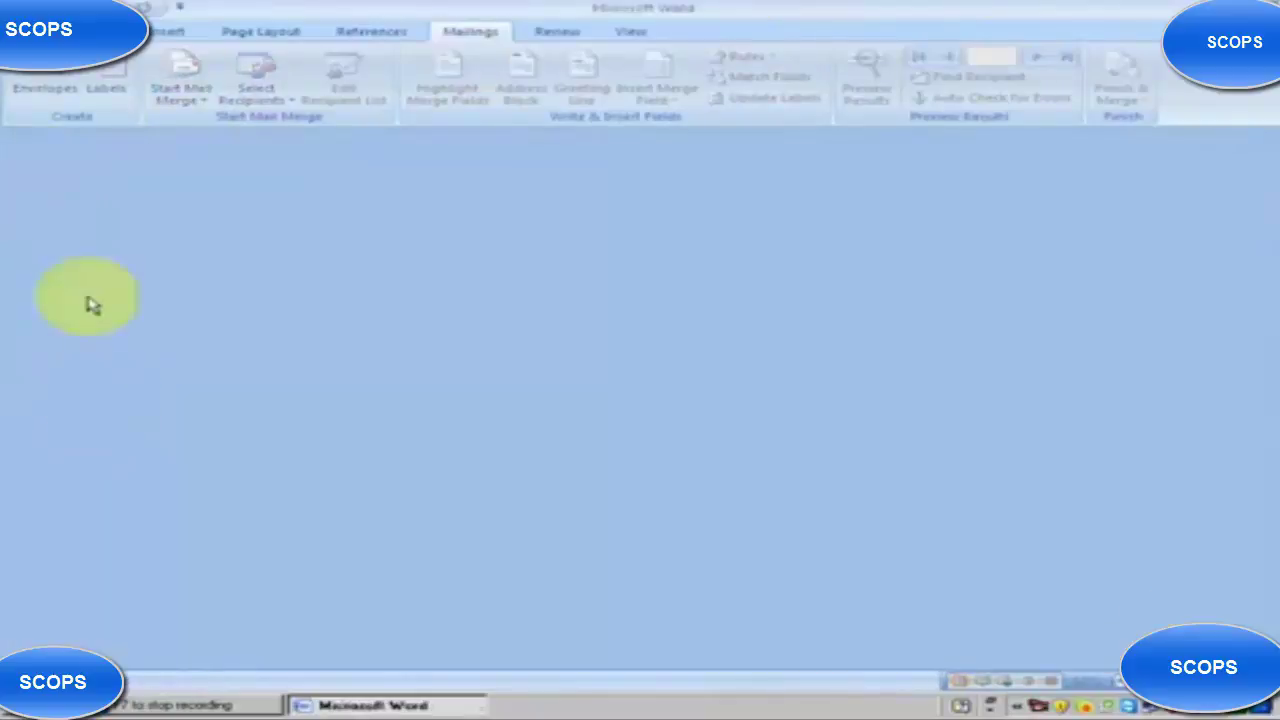
click(80, 75)
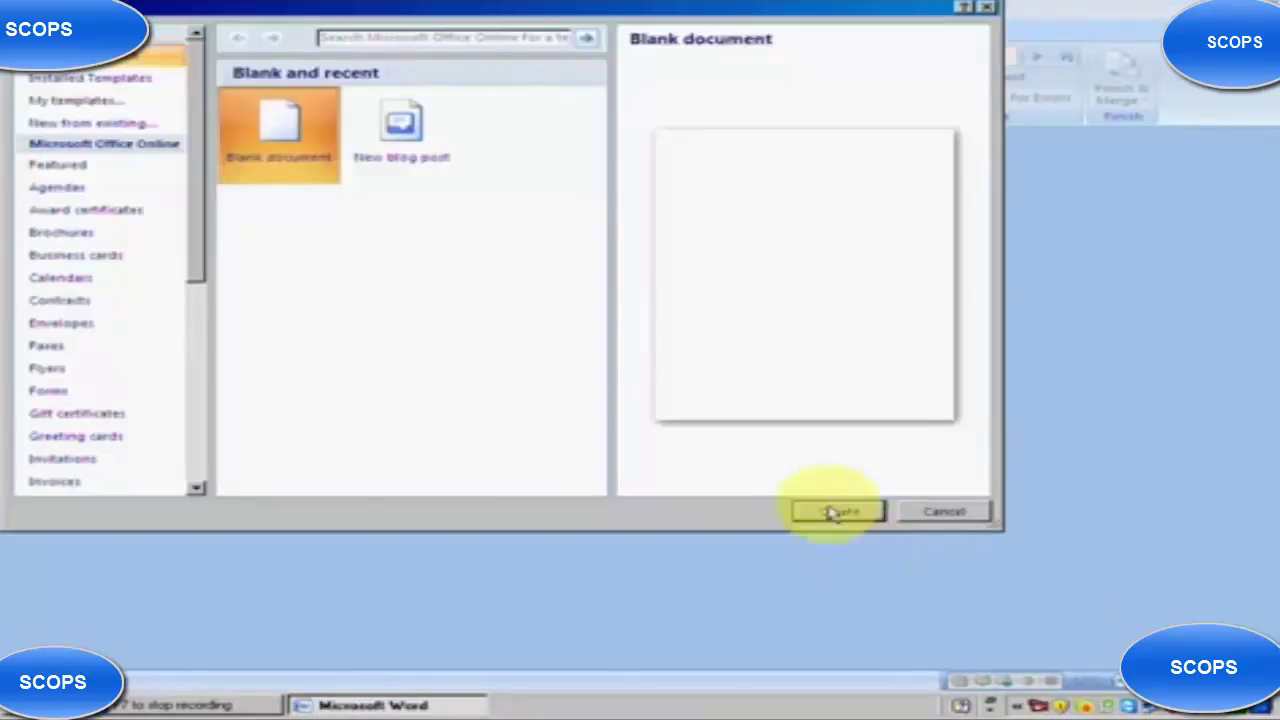
click(836, 510)
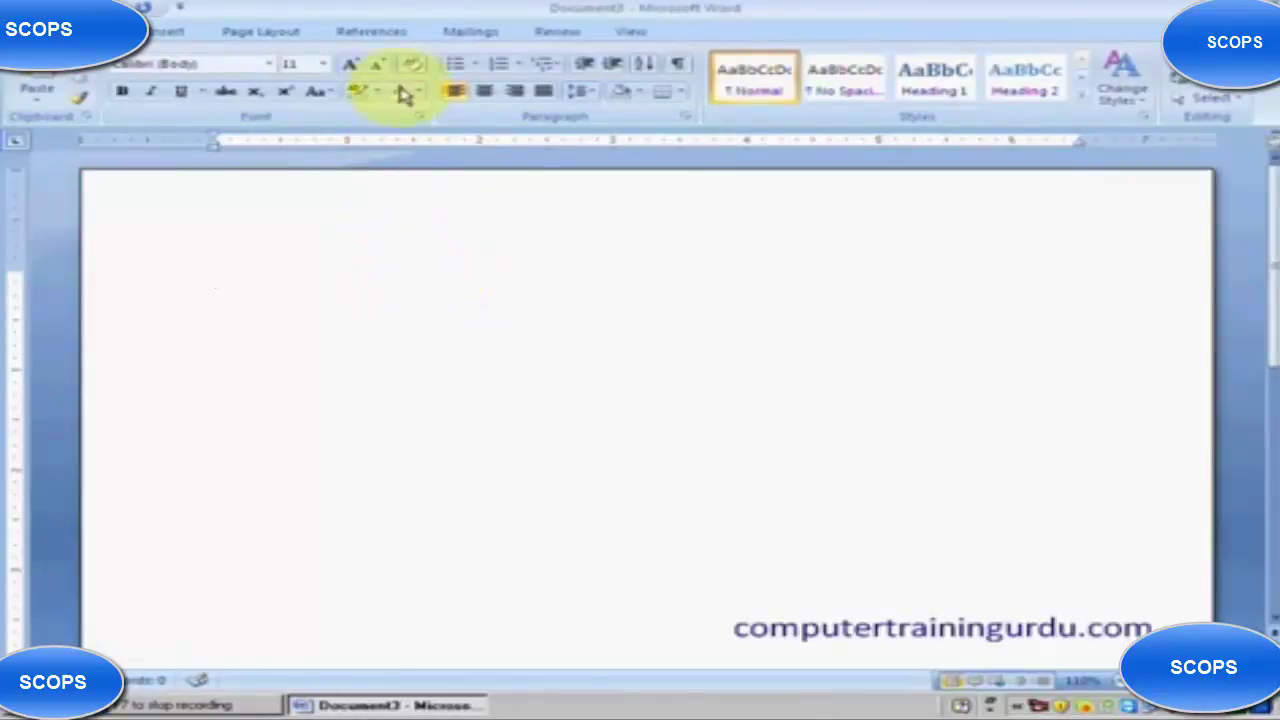
click(476, 32)
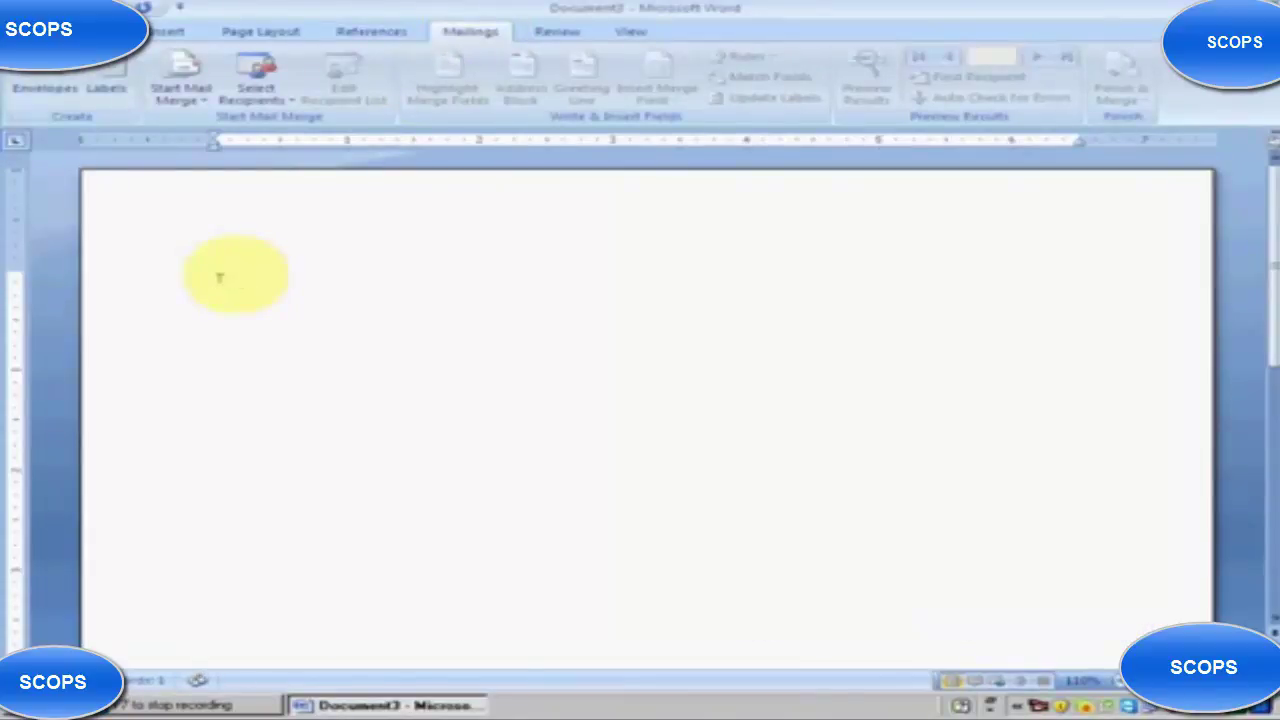
Type the To., Mr. and Karachi - Pakistan lines, the Dear Sir salutation and the body paragraph.
text(o:)
key(Return)
text(MR.)
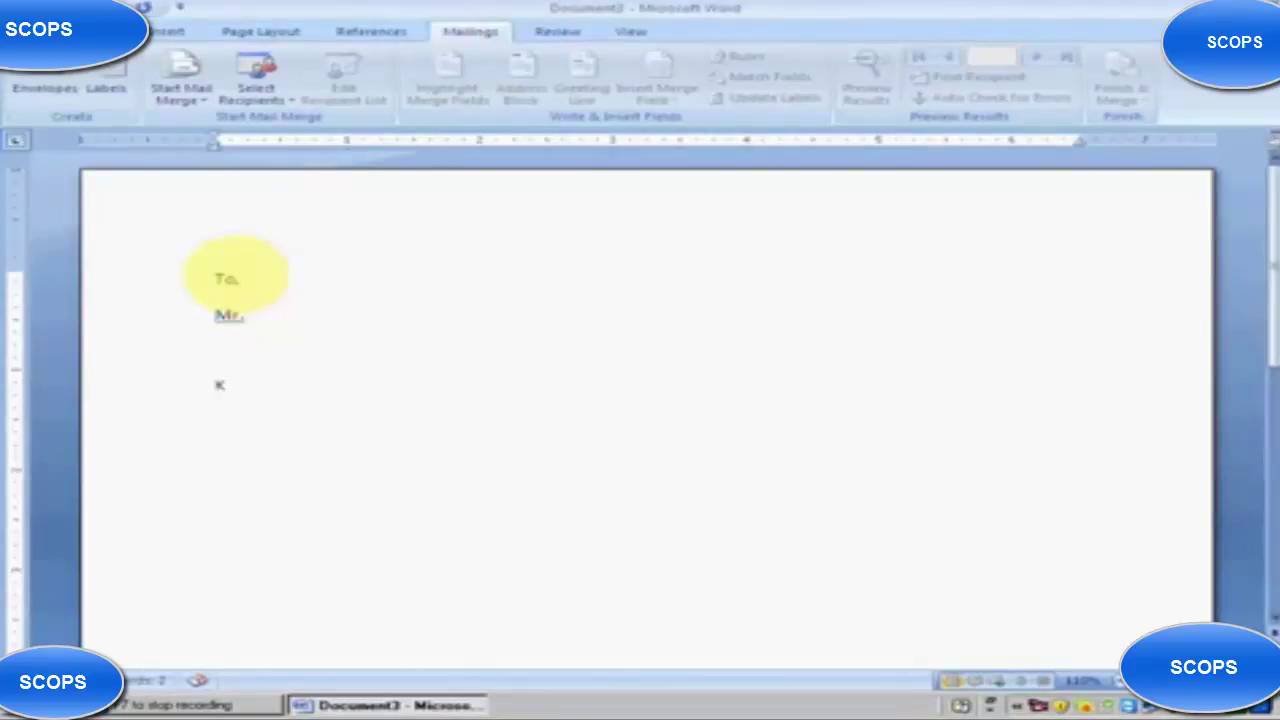
text(chi)
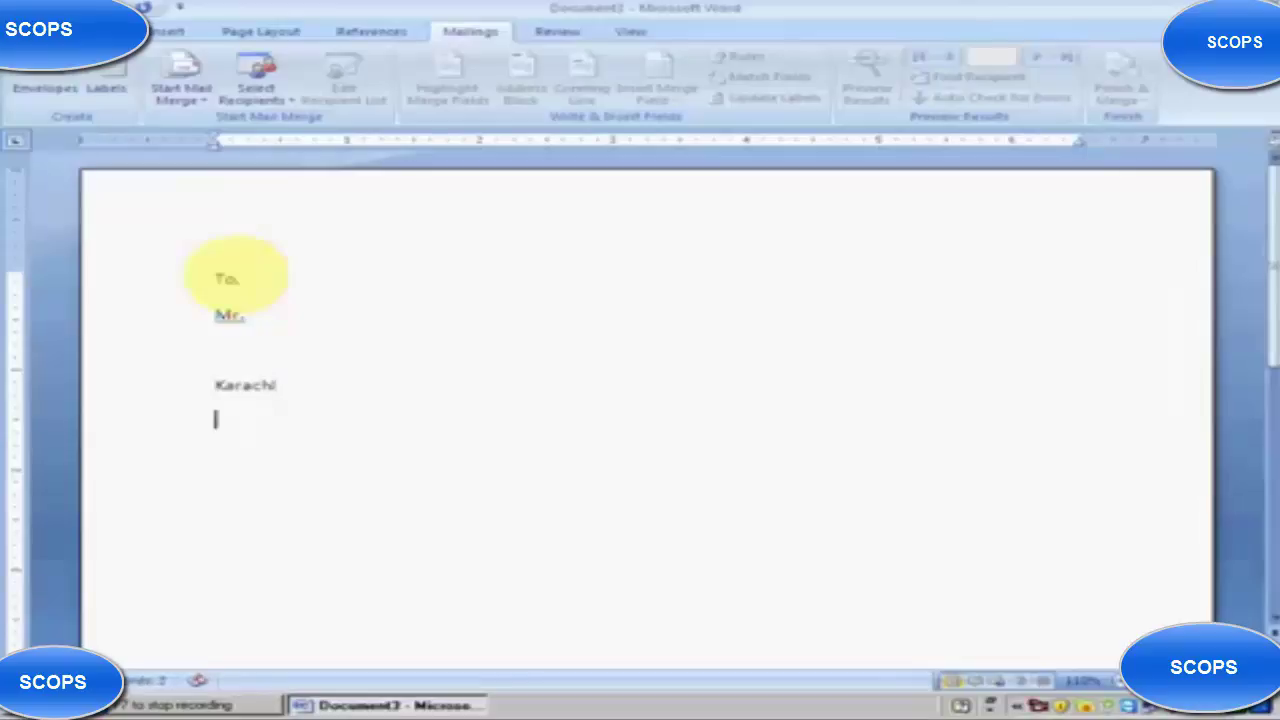
key(BackSpace)
text(- Pakis)
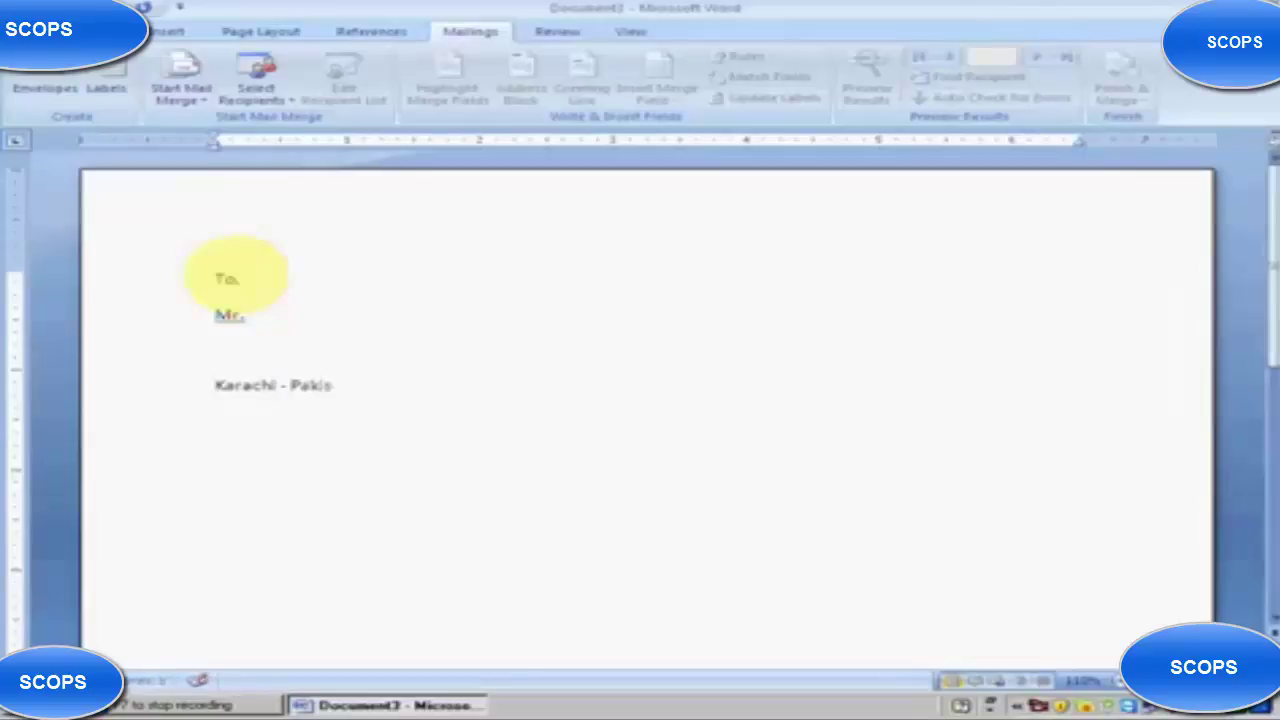
text(tan )
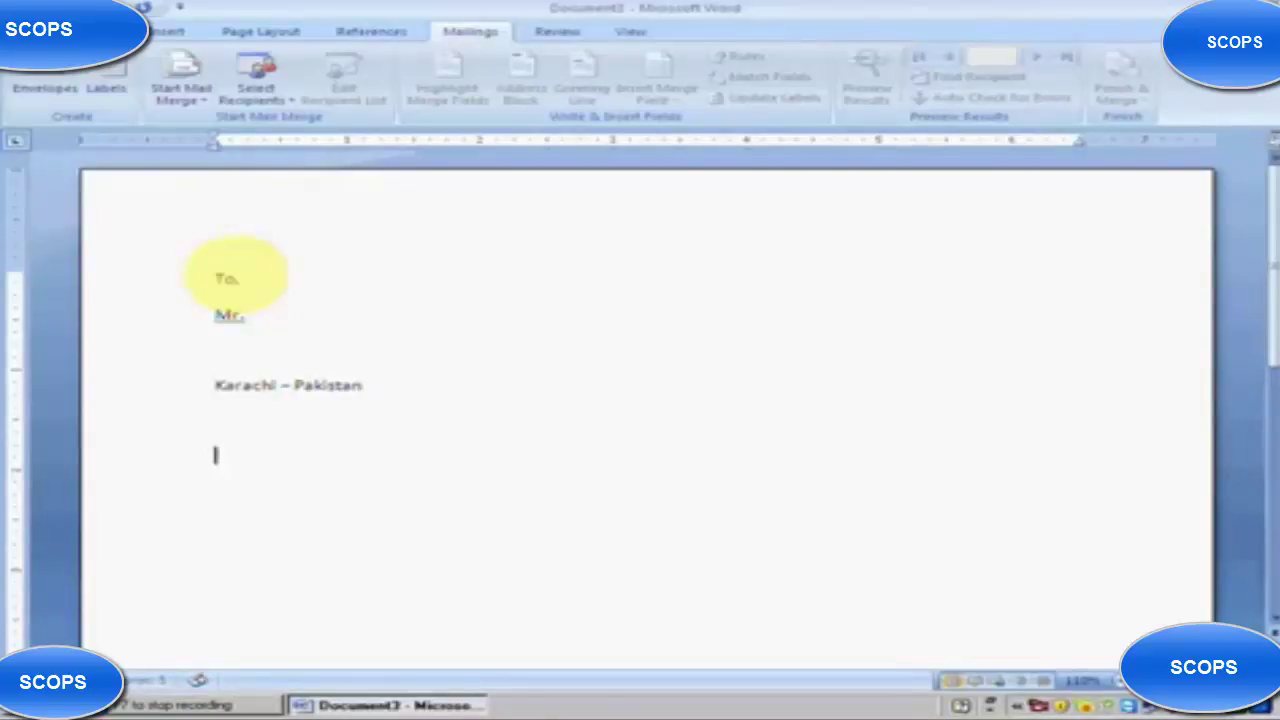
text(Dear Sir,)
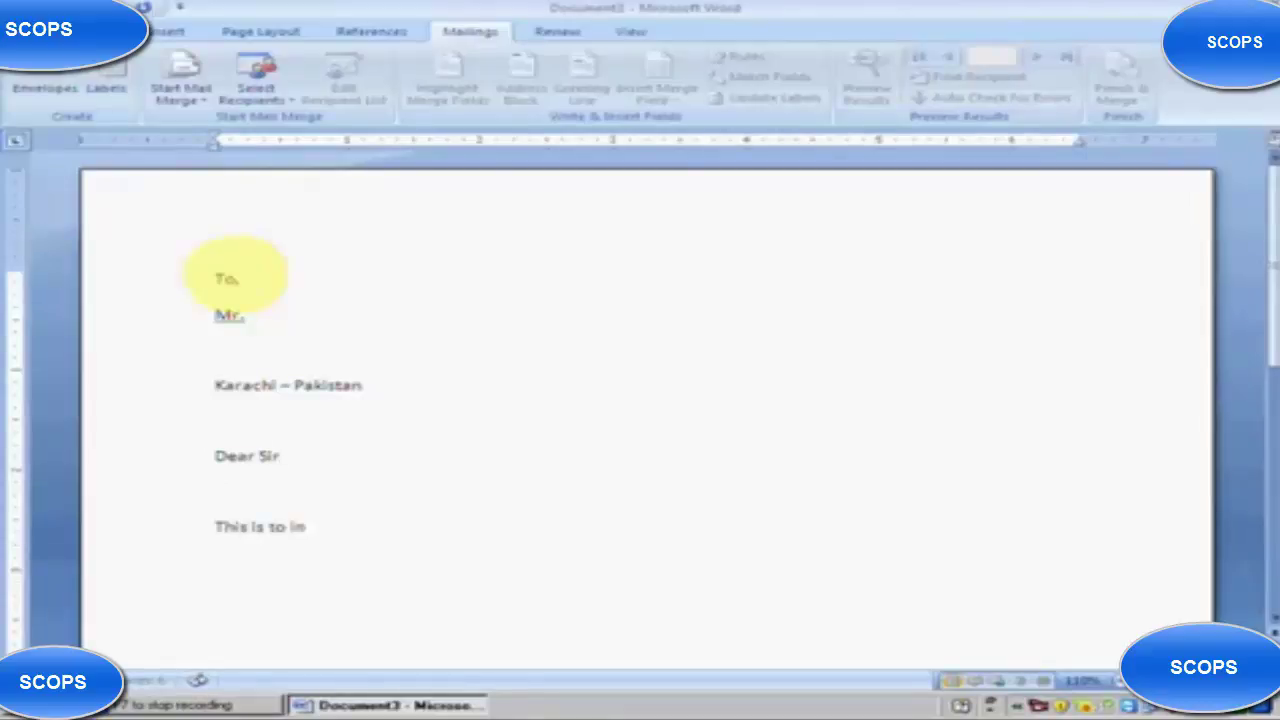
text(form)
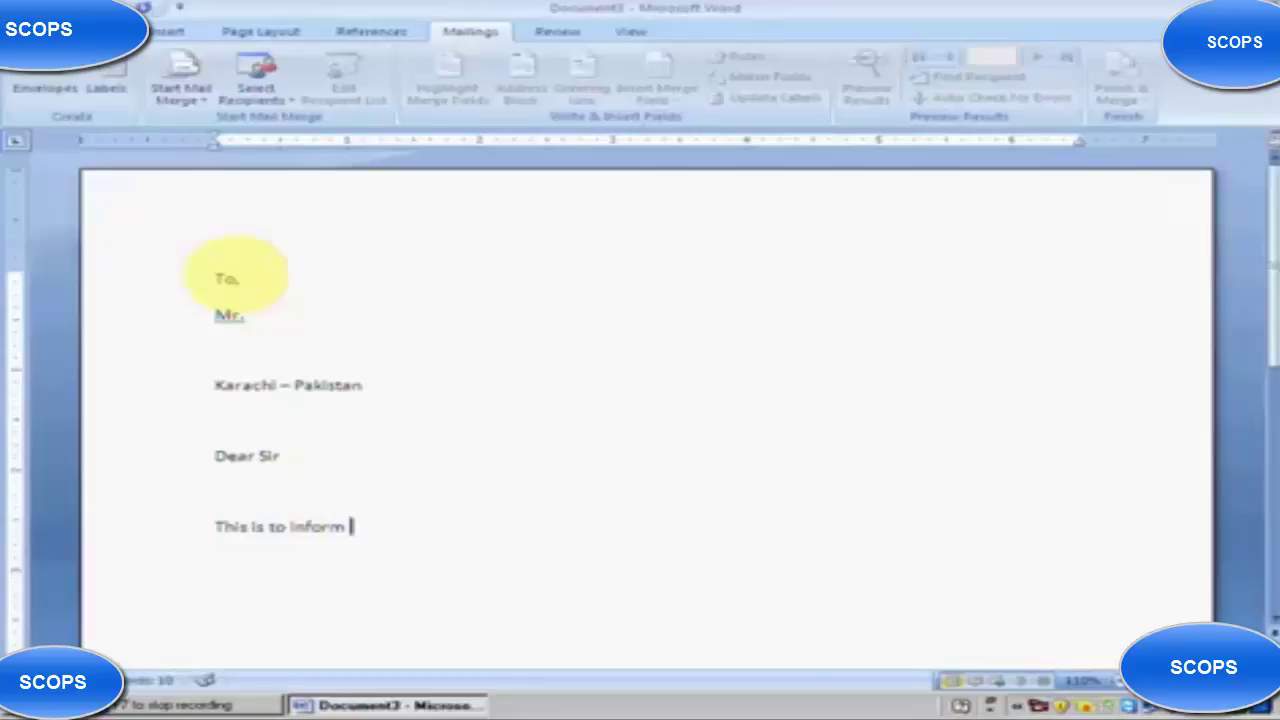
text( you t)
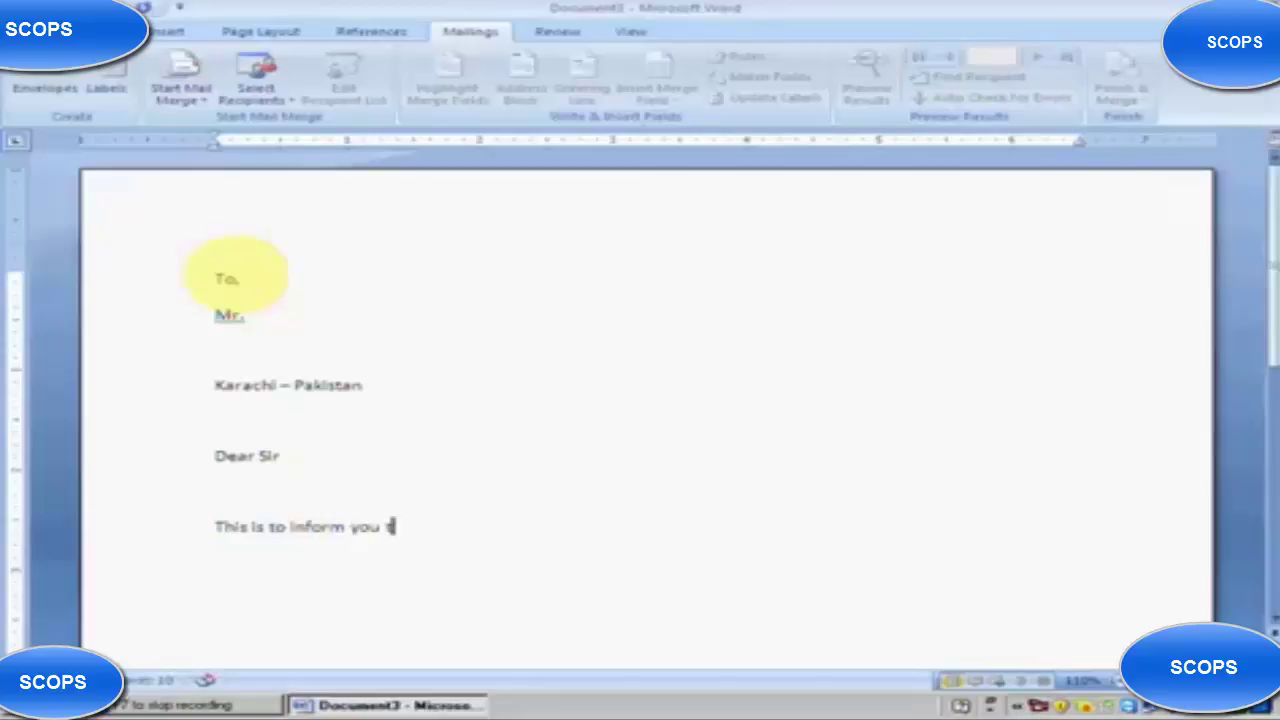
text(hat we are arrang)
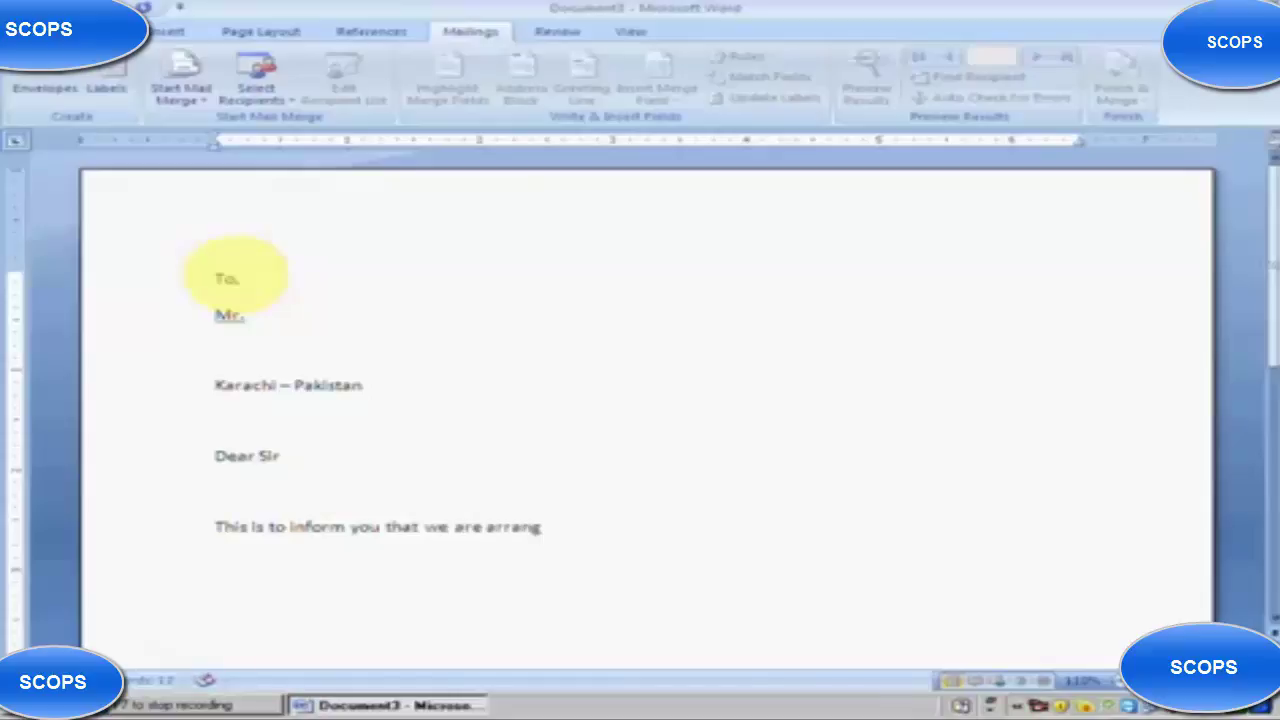
text(ing asgjlkasjglk; jsajlgjlas)
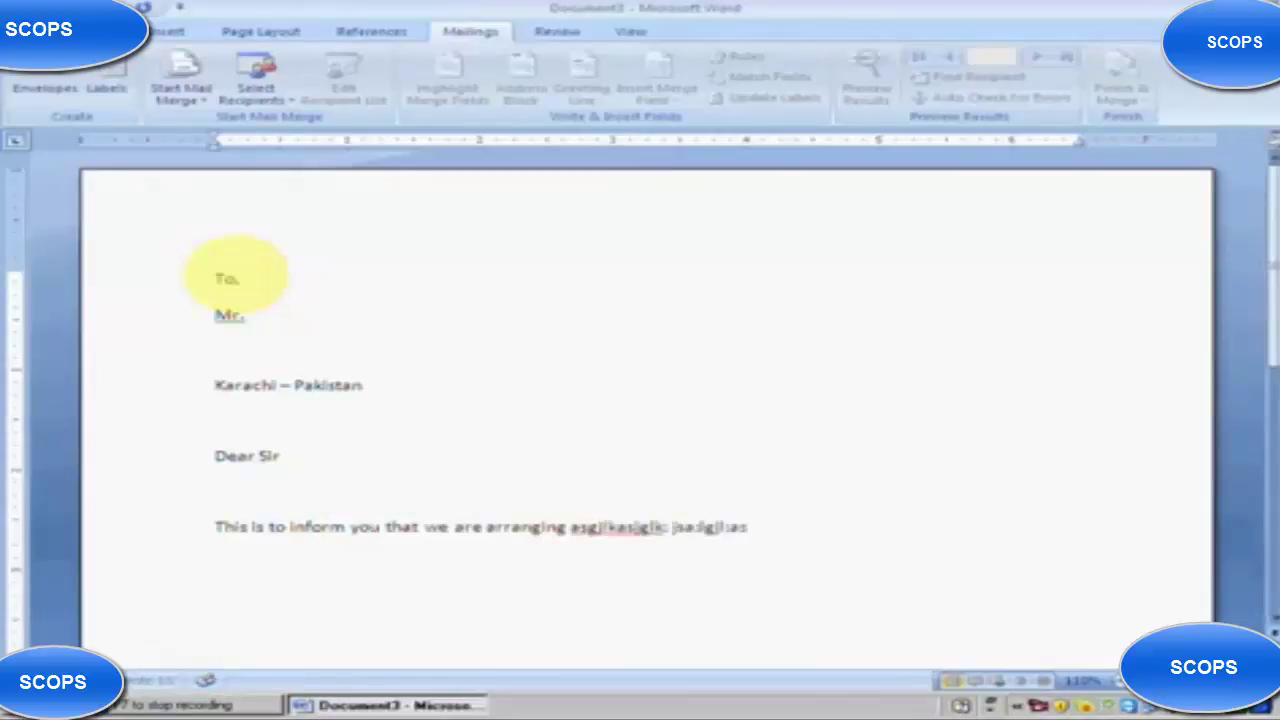
text(j glkjasjghsk jaslksg jlkasgjlk sajgjlk jsagjkj aslgkj jlksagj :lksagj :lksajg)
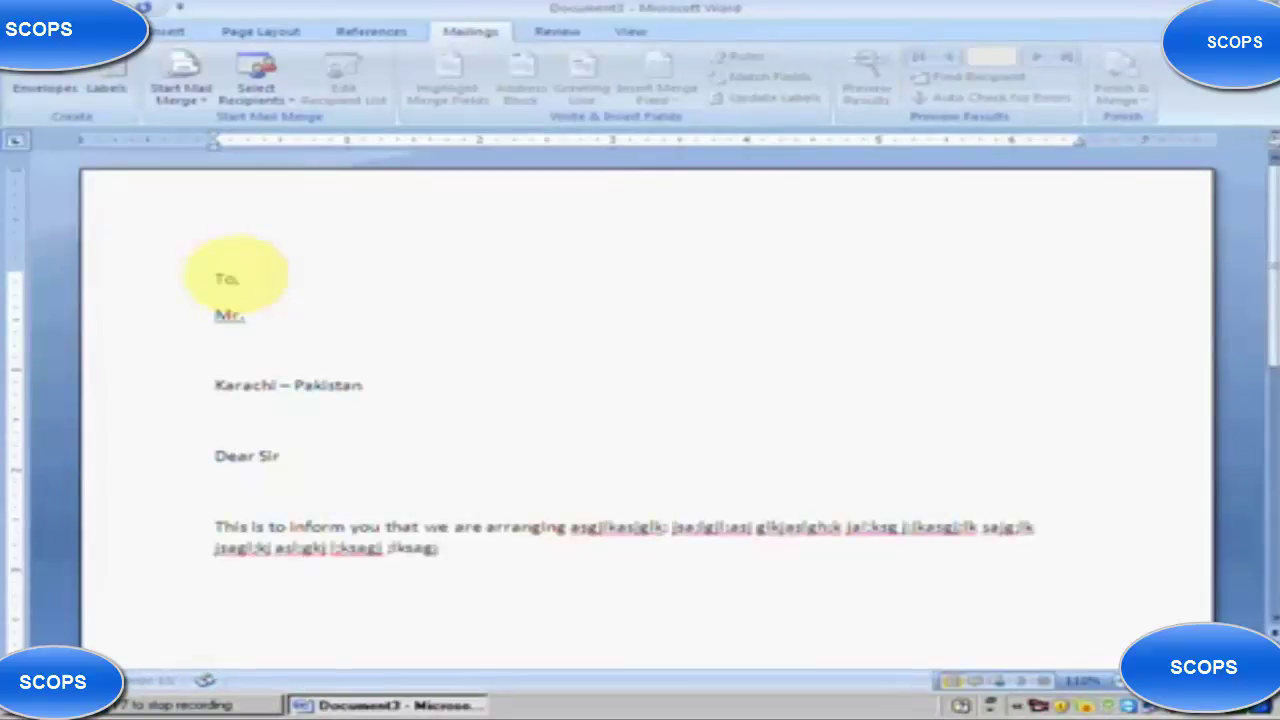
Add the 'Thanking your' closing and the signature name, fixing its typos.
key(Return)
key(Return)
text(Thanking your)
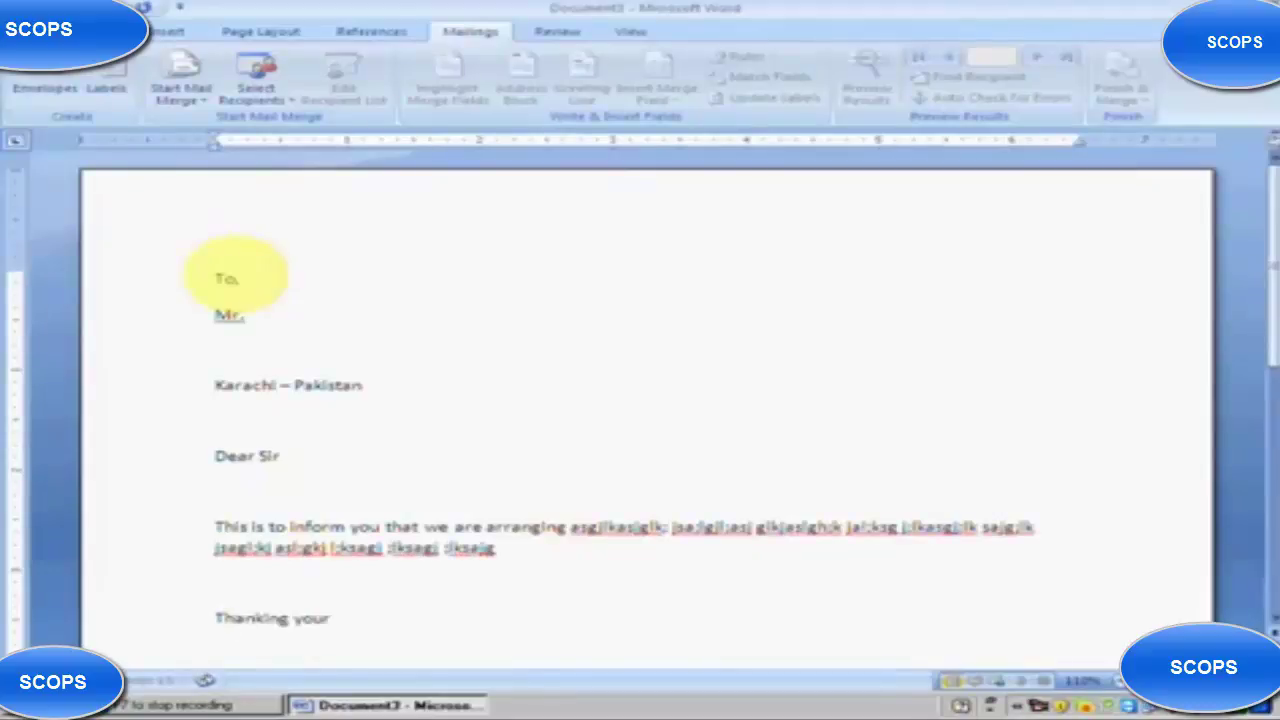
scroll(235, 270, down, 1)
text(Ir)
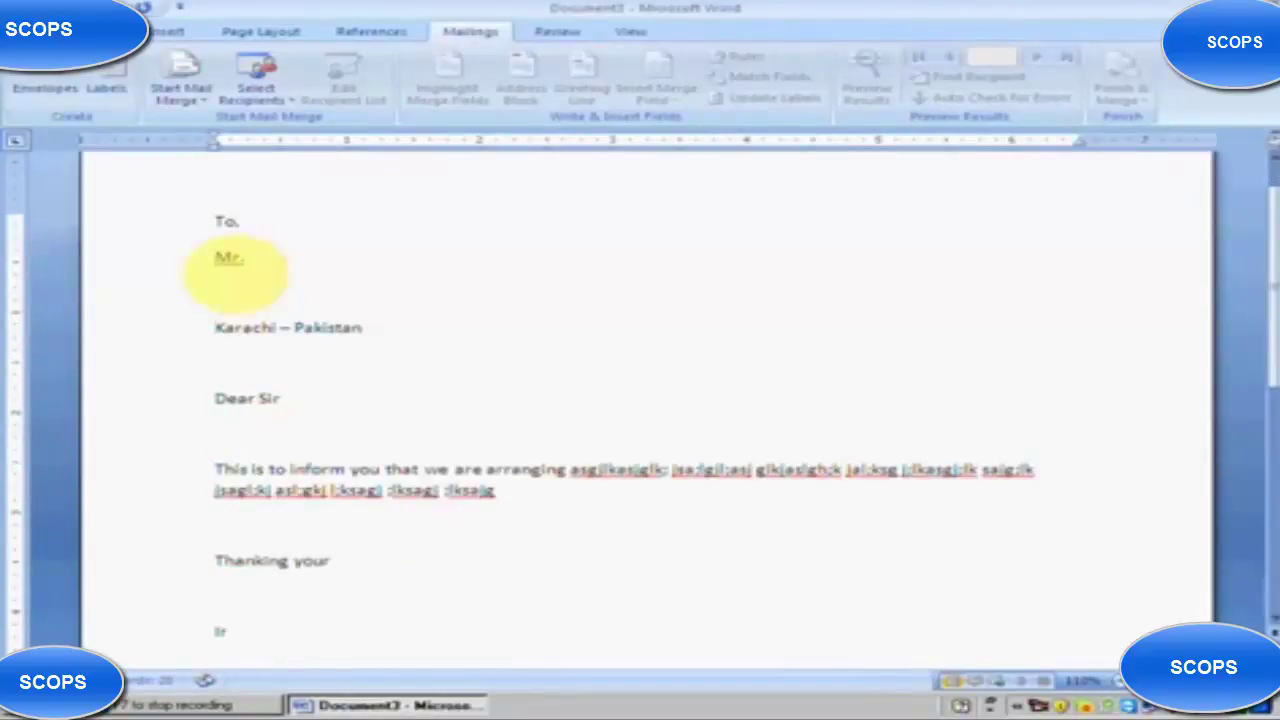
text(fan Waiz A)
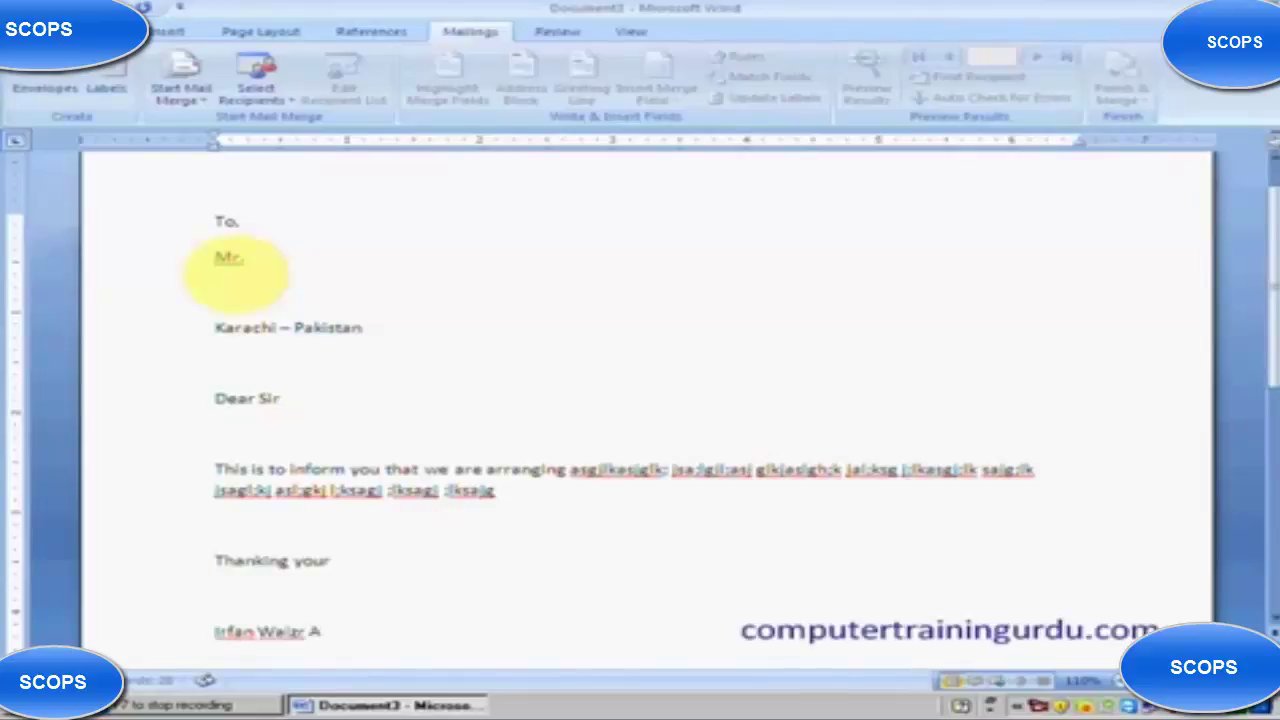
key(BackSpace)
key(BackSpace)
key(BackSpace)
text(lir)
key(BackSpace)
key(BackSpace)
key(BackSpace)
key(BackSpace)
key(BackSpace)
text(i)
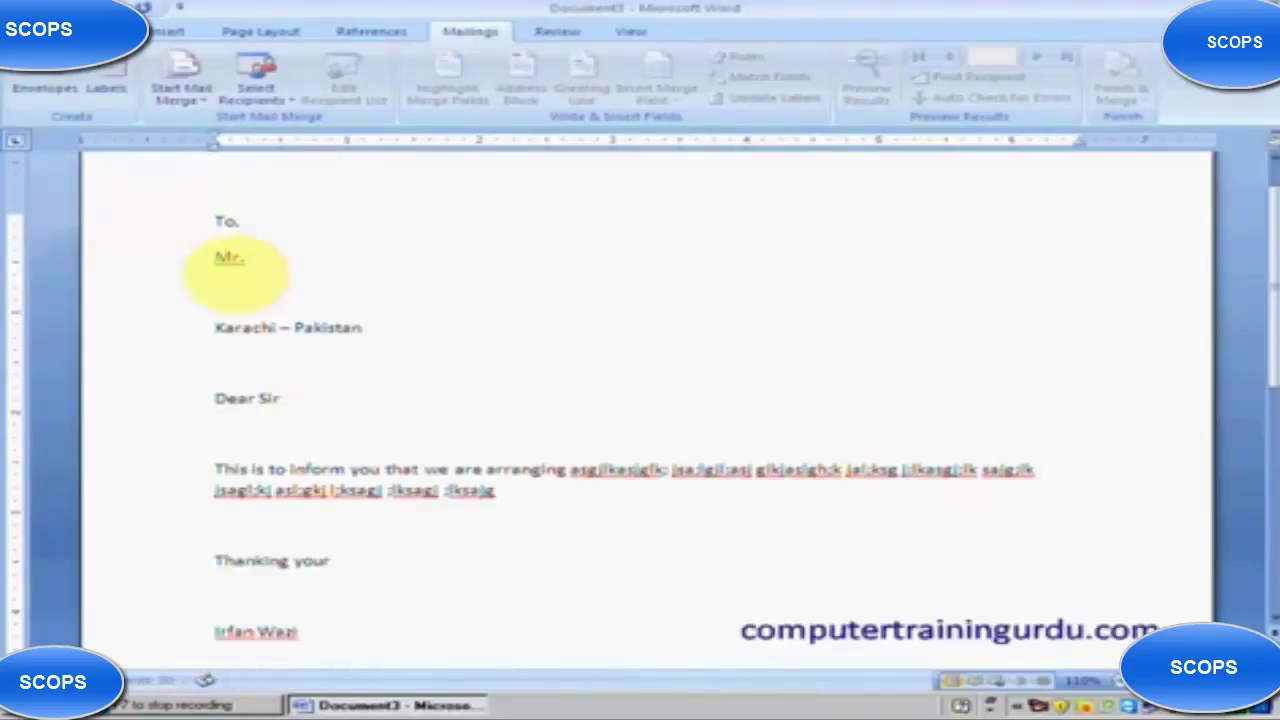
text(zr Ali)
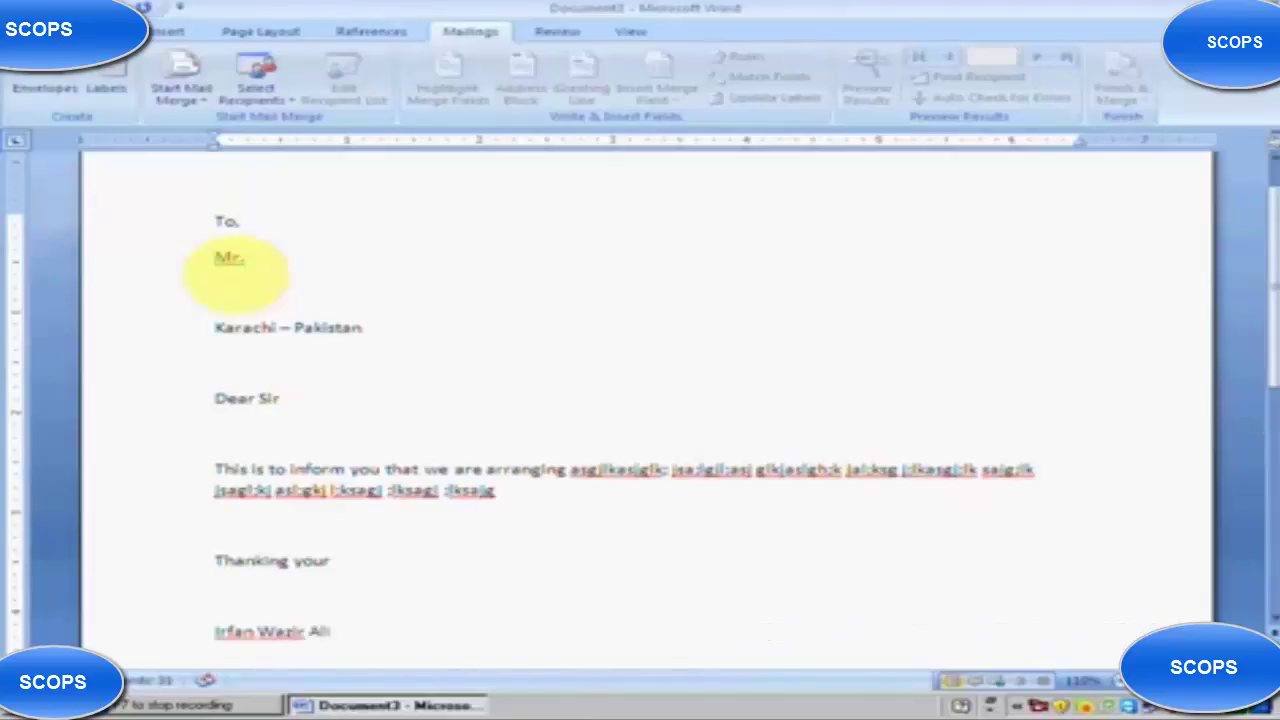
Remove the blank lines under Dear Sir and above Thanking your, and add one before the signature.
click(328, 426)
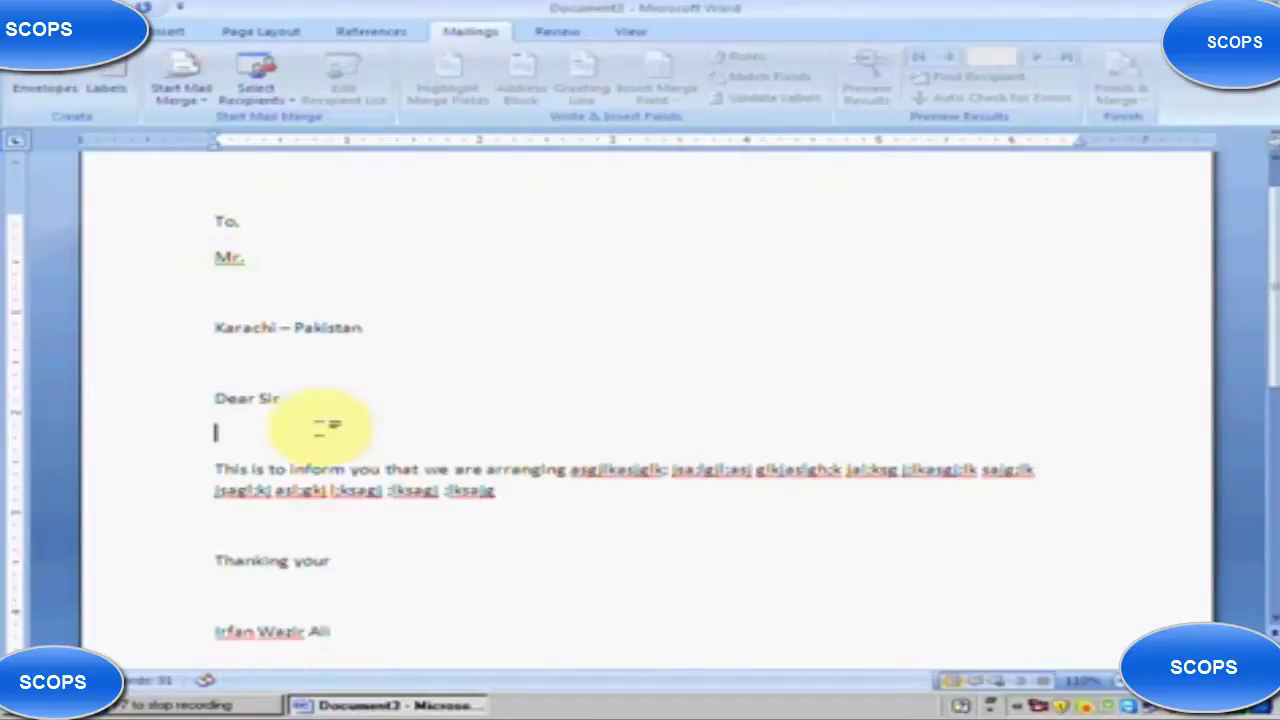
key(Delete)
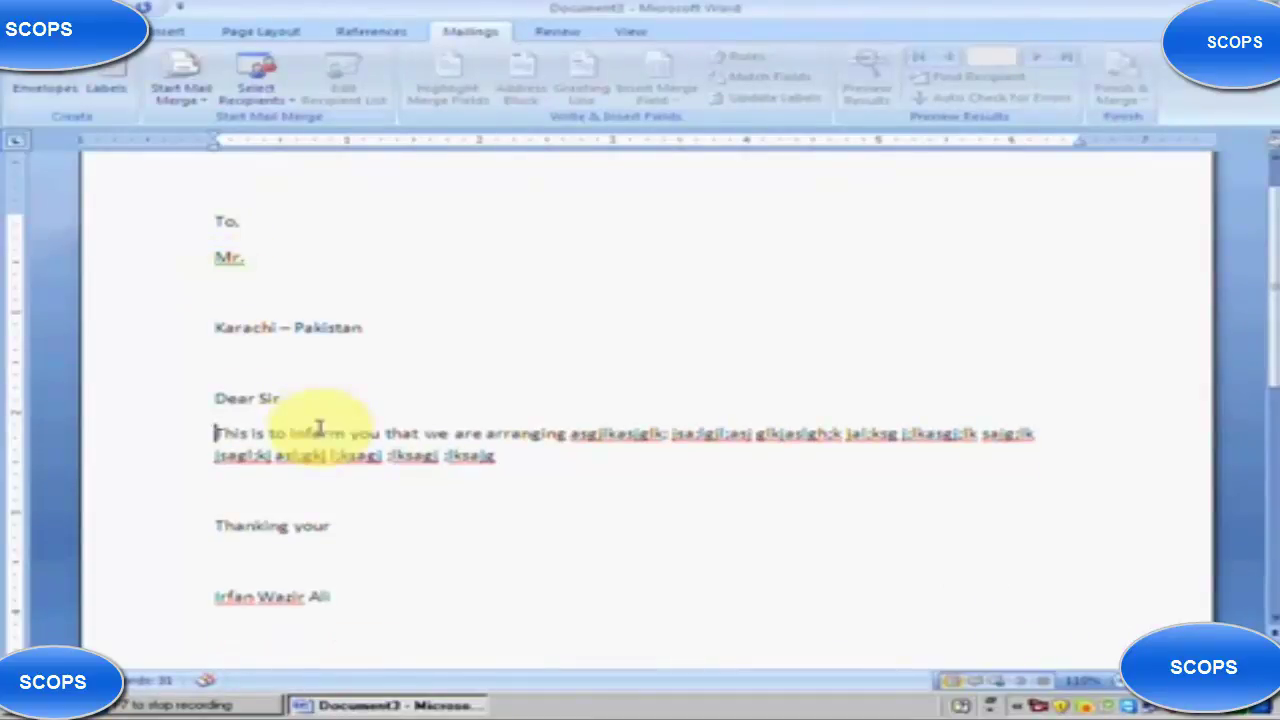
key(Down)
key(Down)
key(Up)
key(Delete)
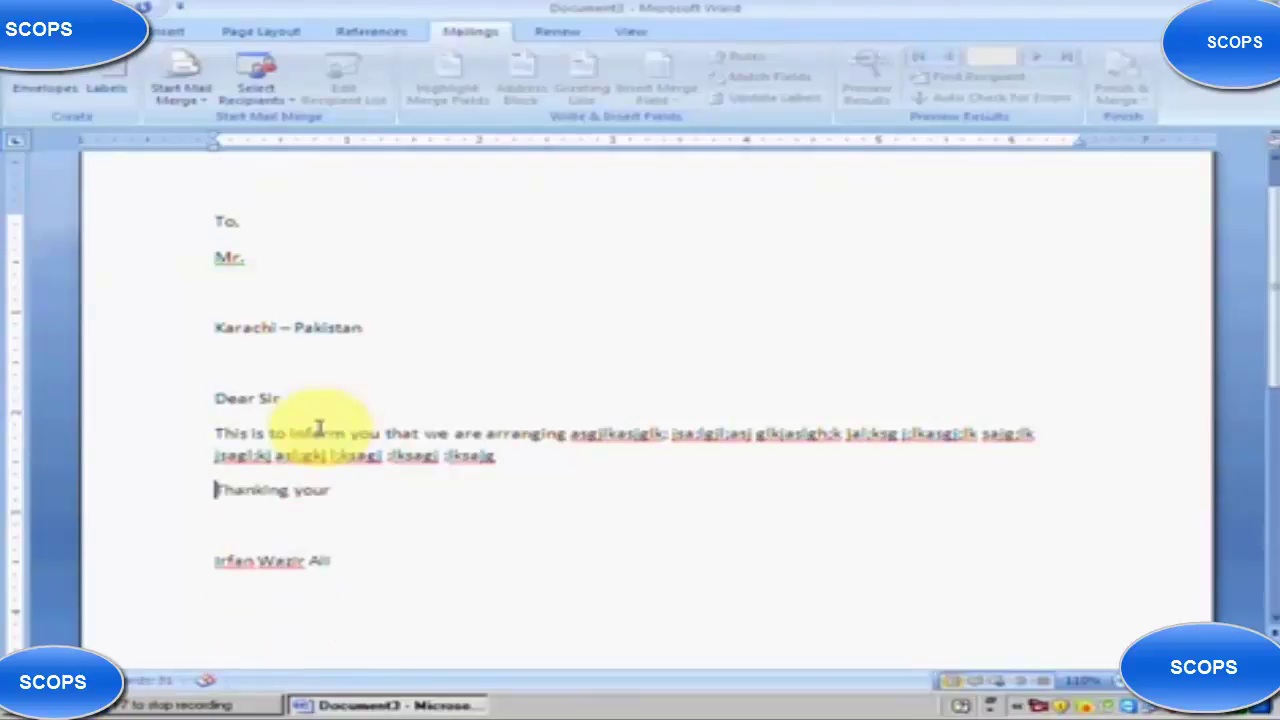
key(Down)
key(Return)
key(Up)
key(Up)
key(Up)
key(Up)
key(Up)
key(Up)
key(Up)
key(Up)
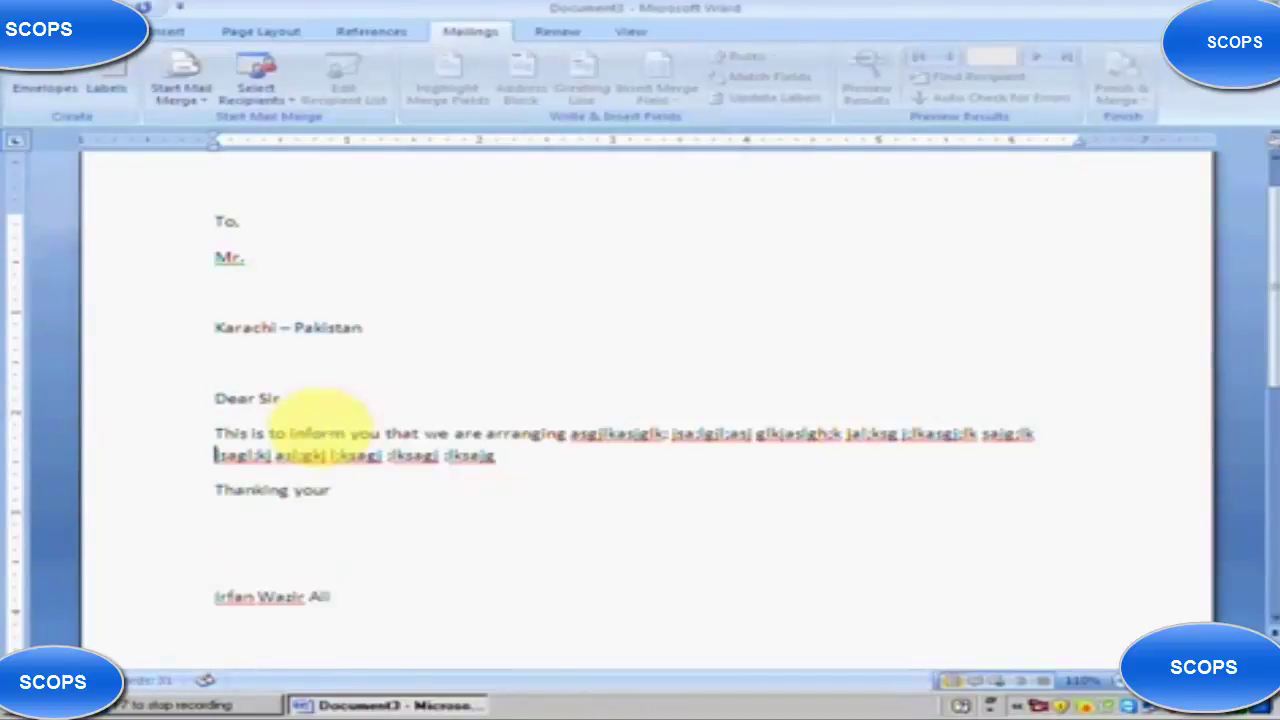
key(Up)
key(Up)
key(Down)
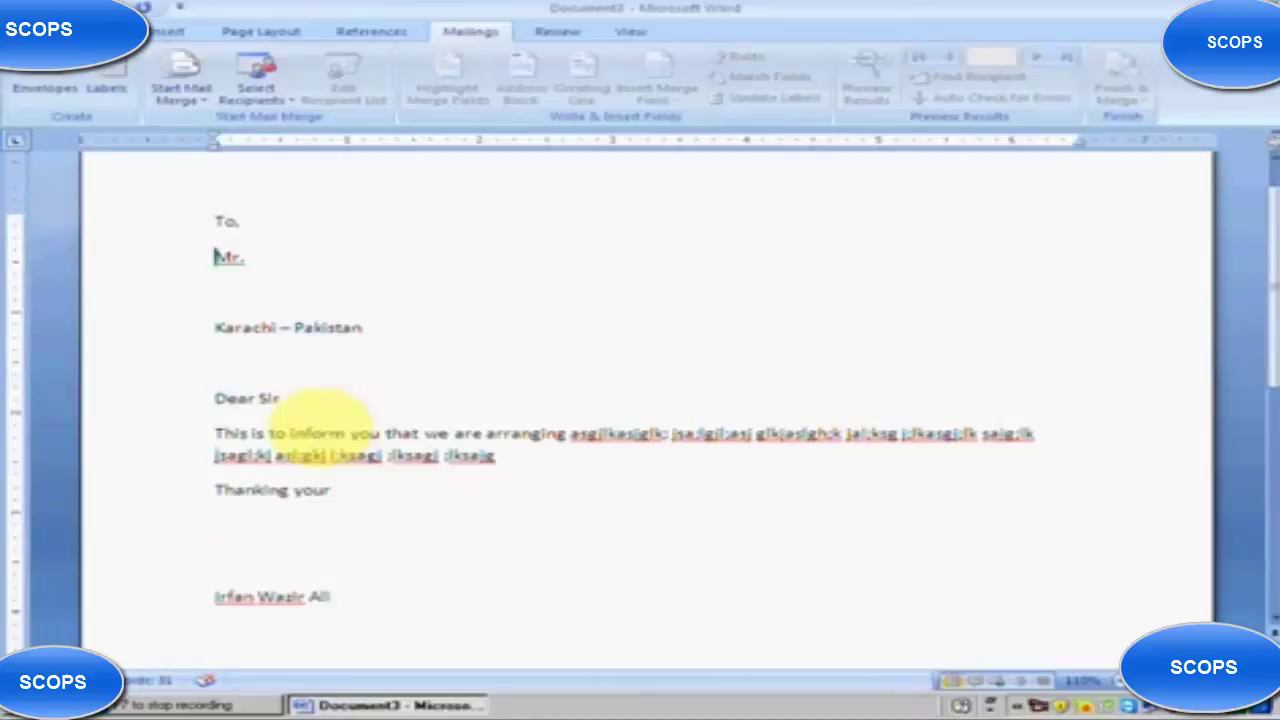
key(End)
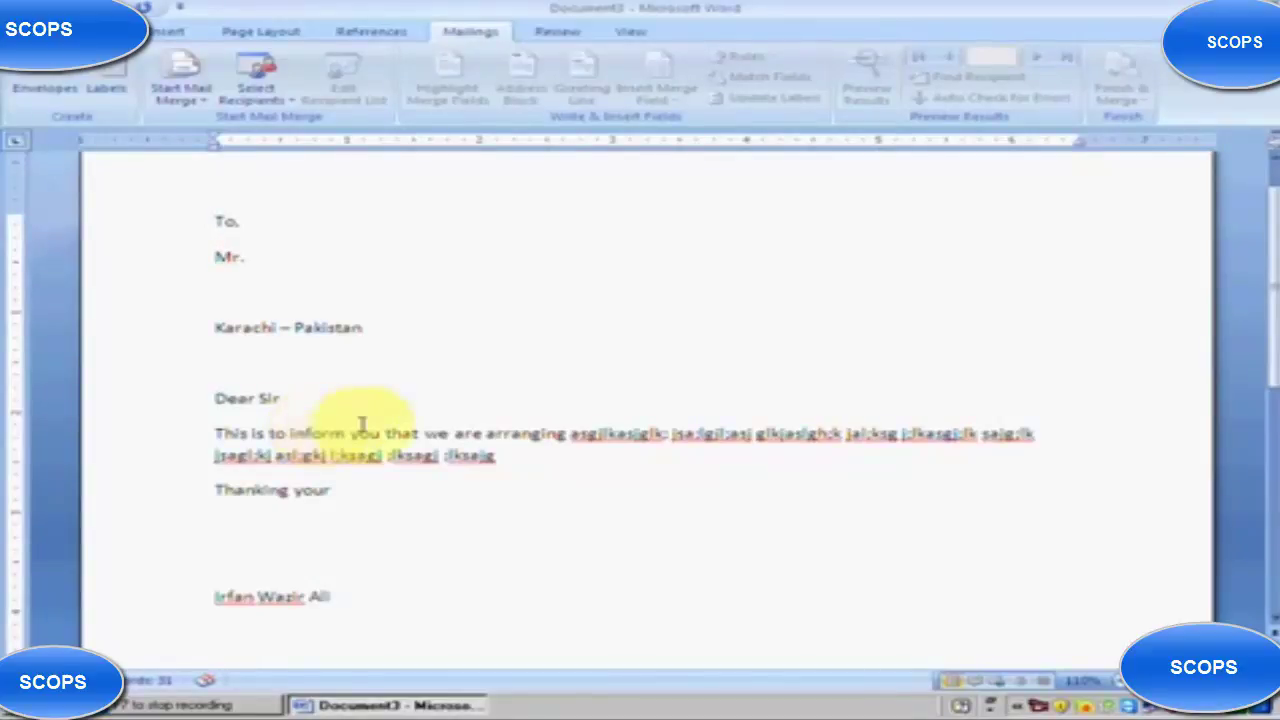
Set the mail-merge document type to Letters and bring up the Select Recipients options.
click(182, 92)
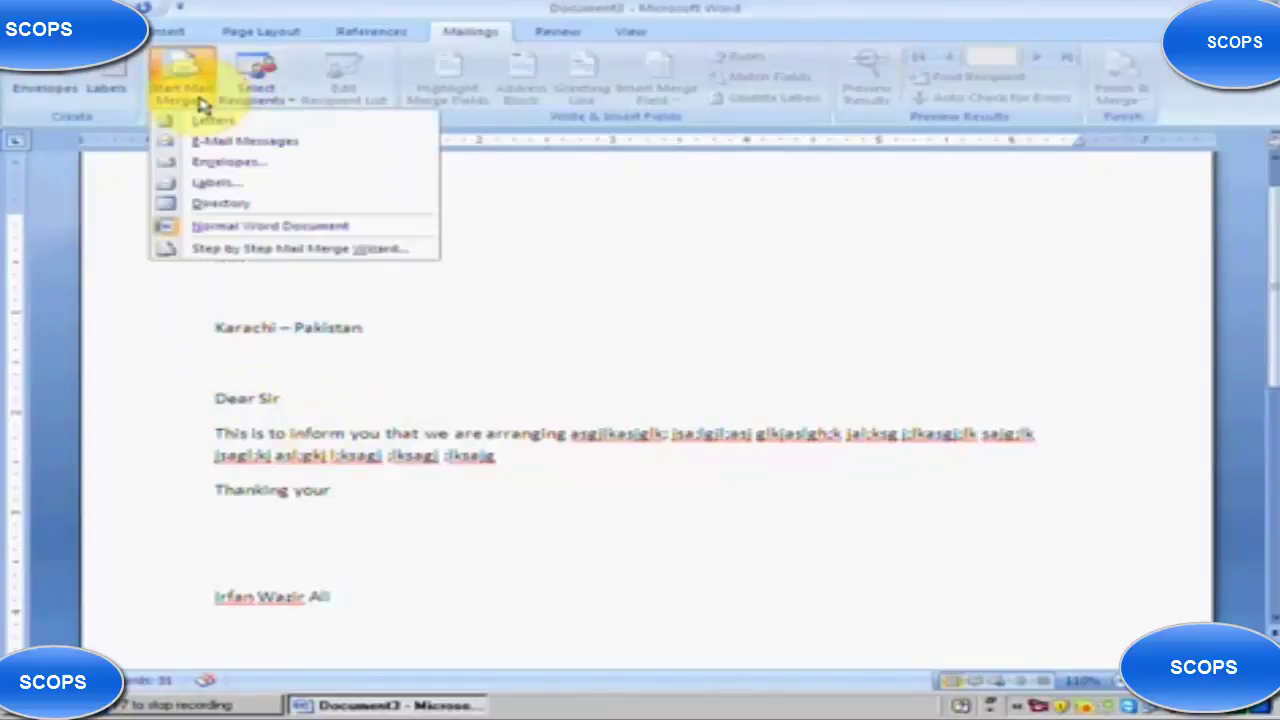
click(203, 105)
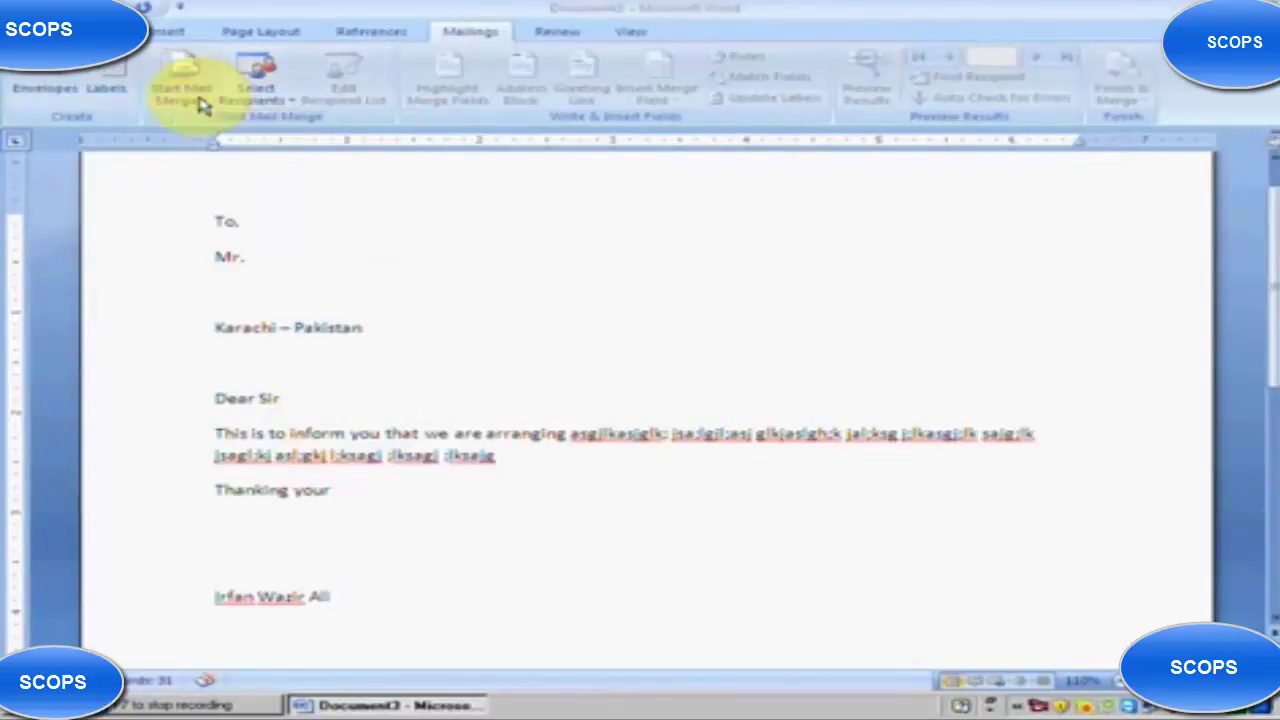
click(203, 105)
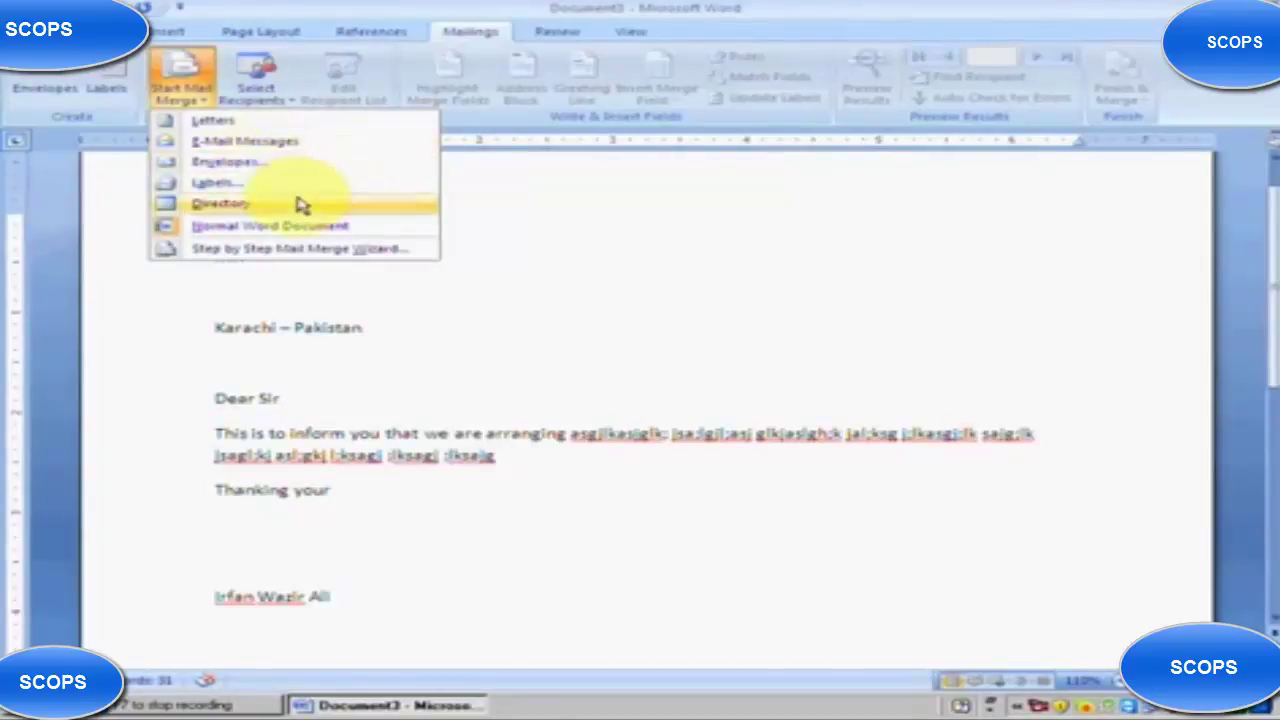
click(263, 128)
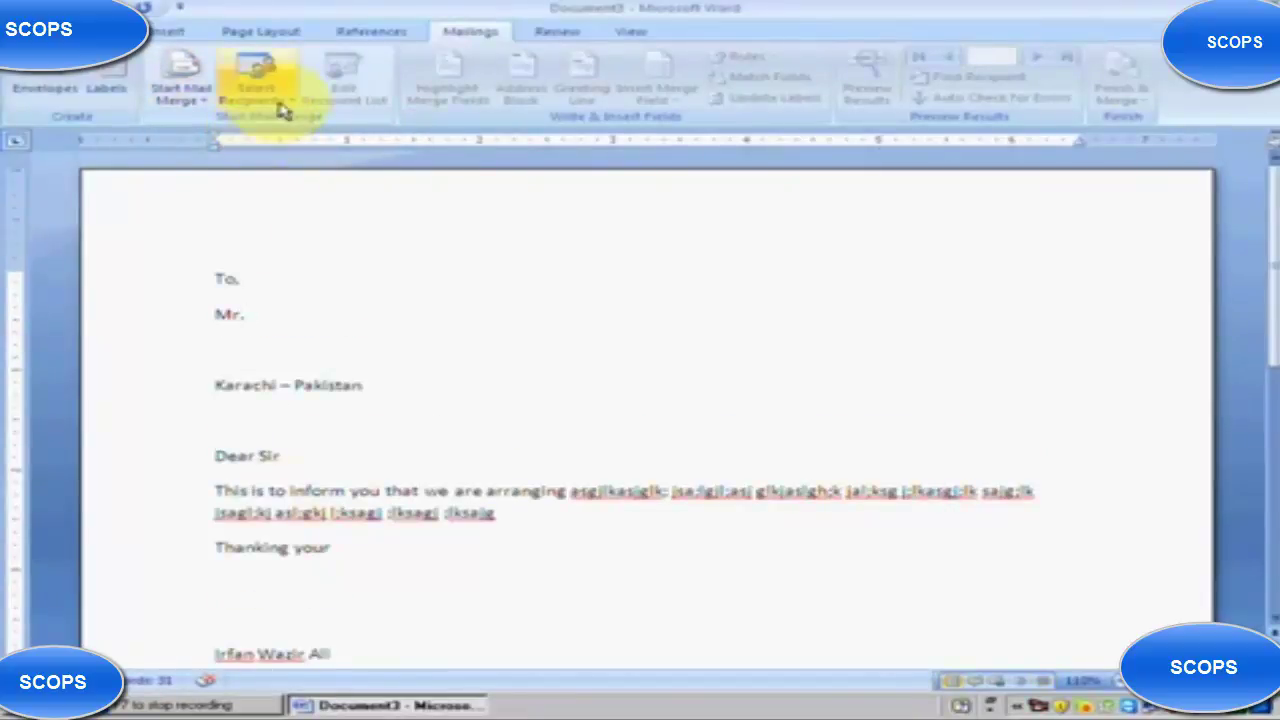
click(283, 108)
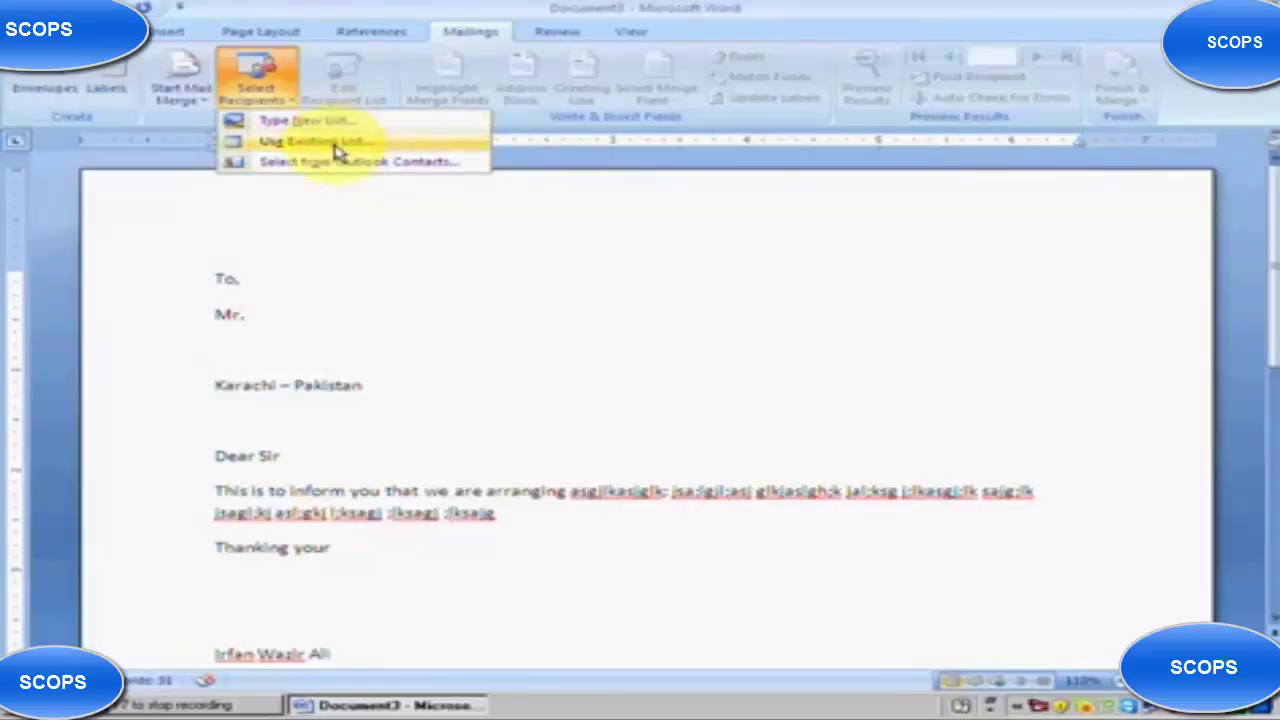
Use an existing list, opening Mailing list from My Documents as the data source.
click(337, 147)
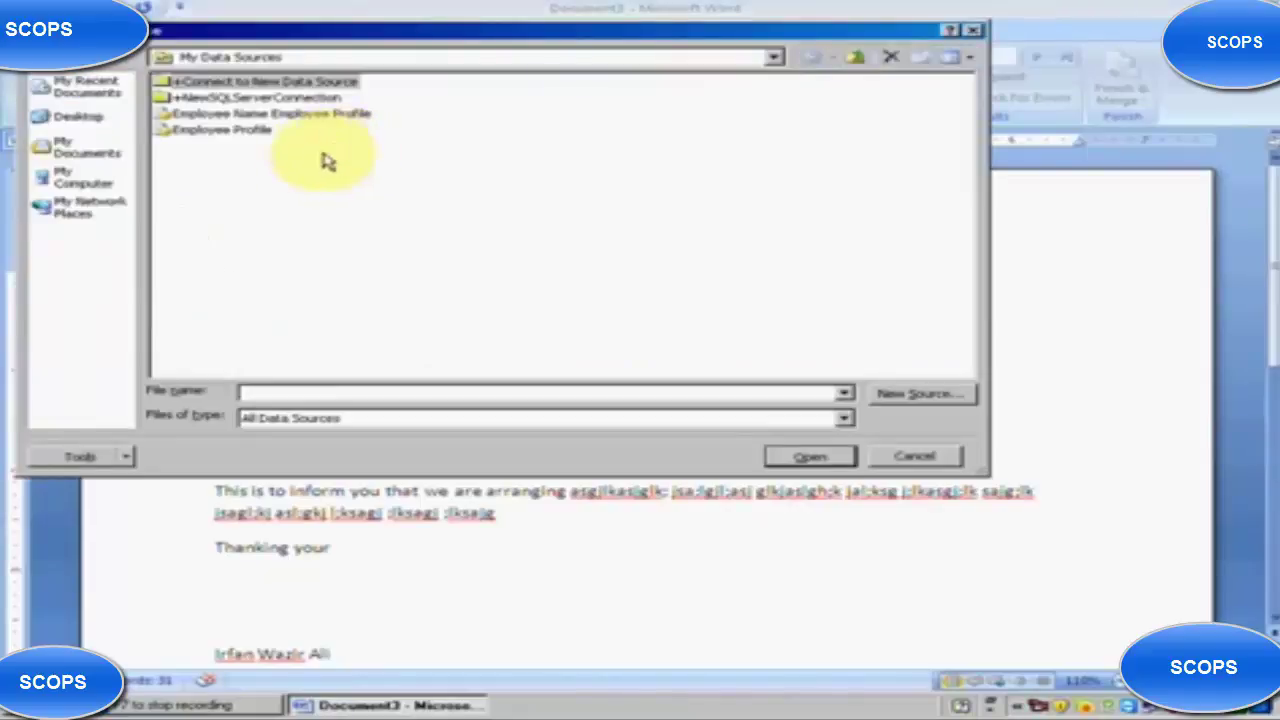
click(60, 152)
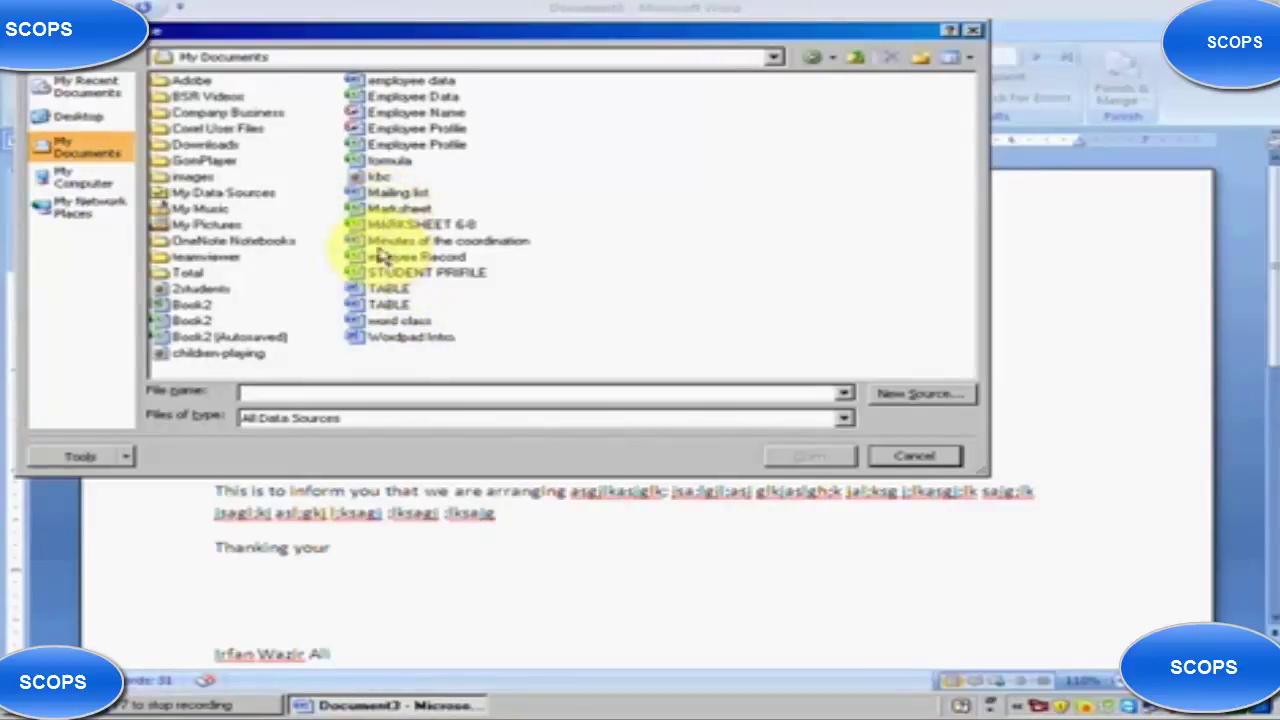
click(362, 196)
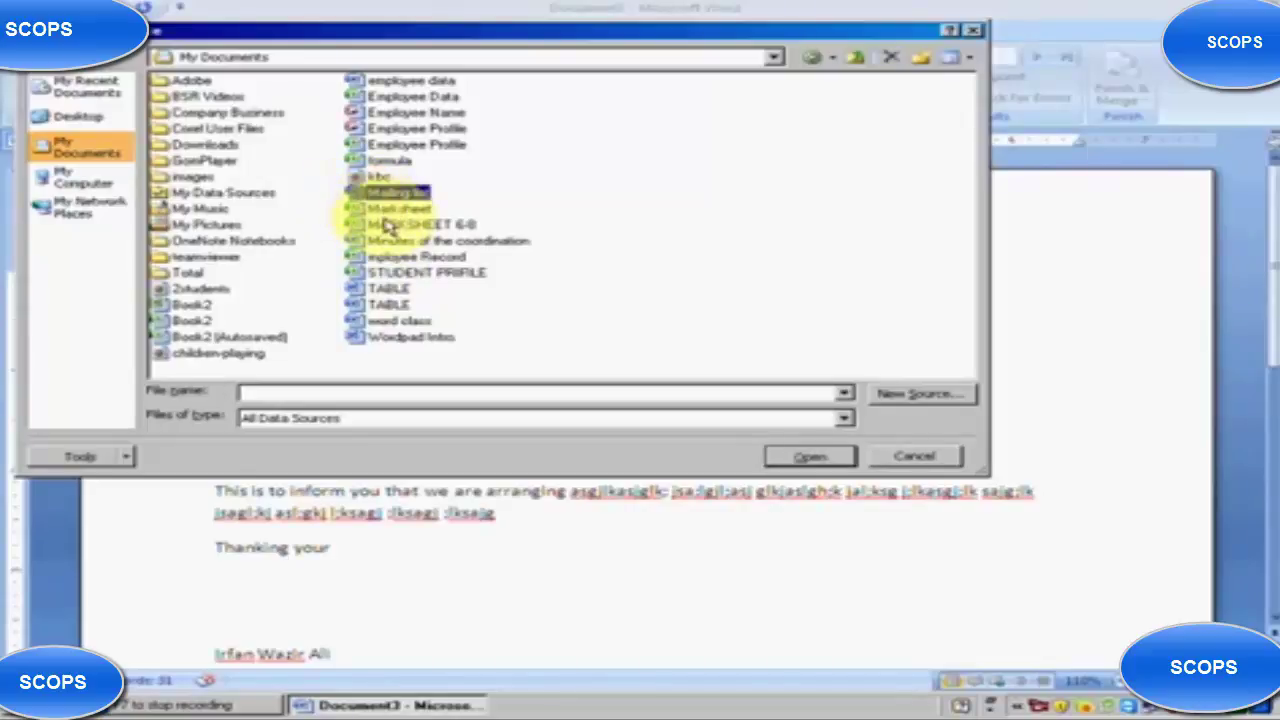
click(810, 457)
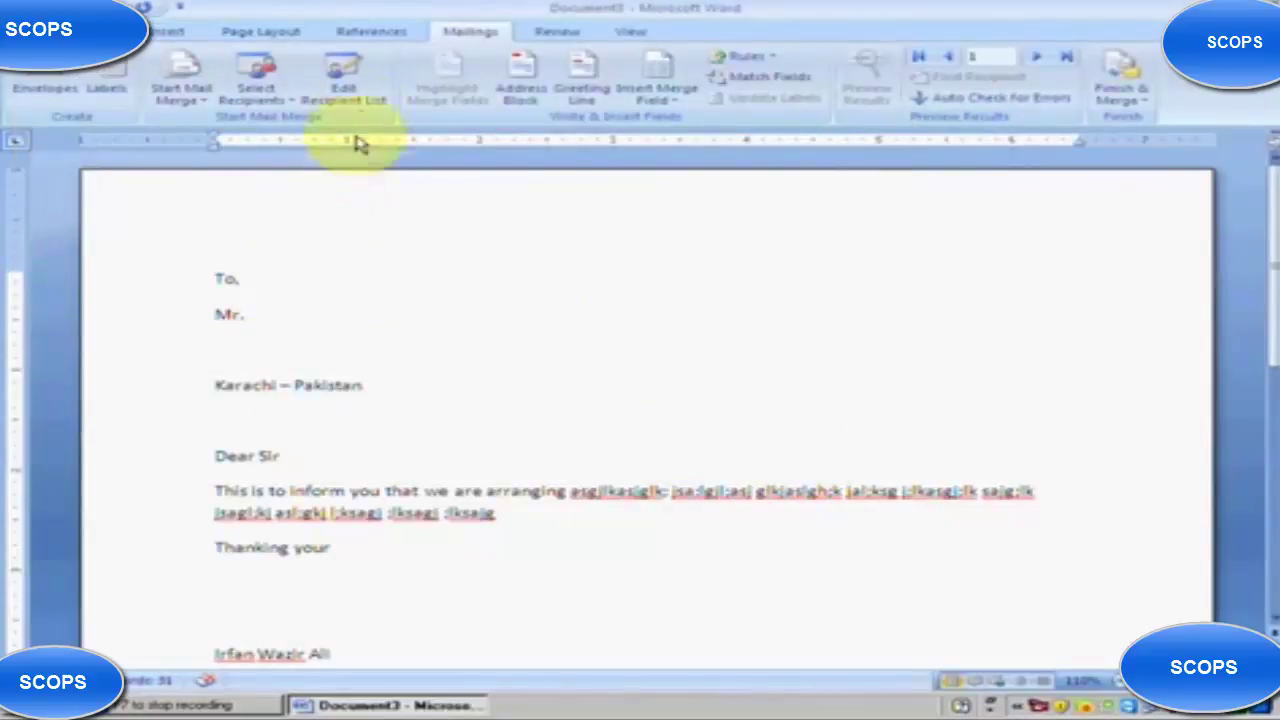
click(360, 98)
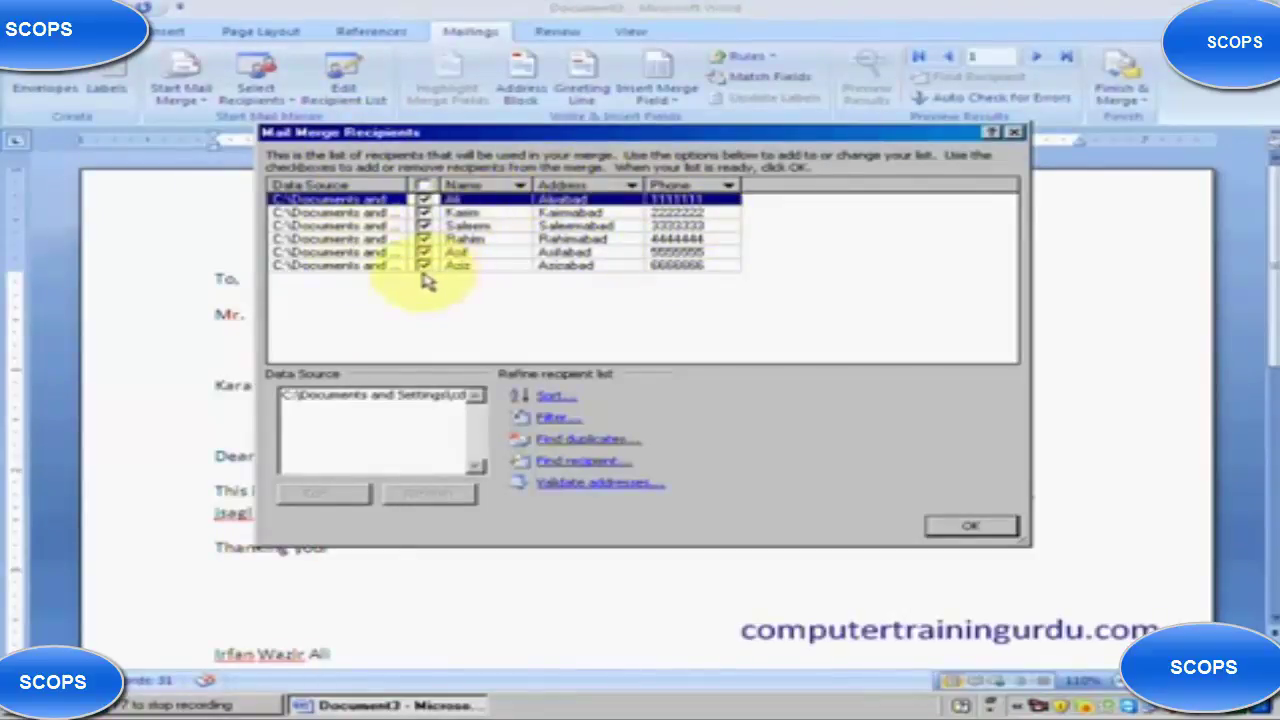
click(424, 226)
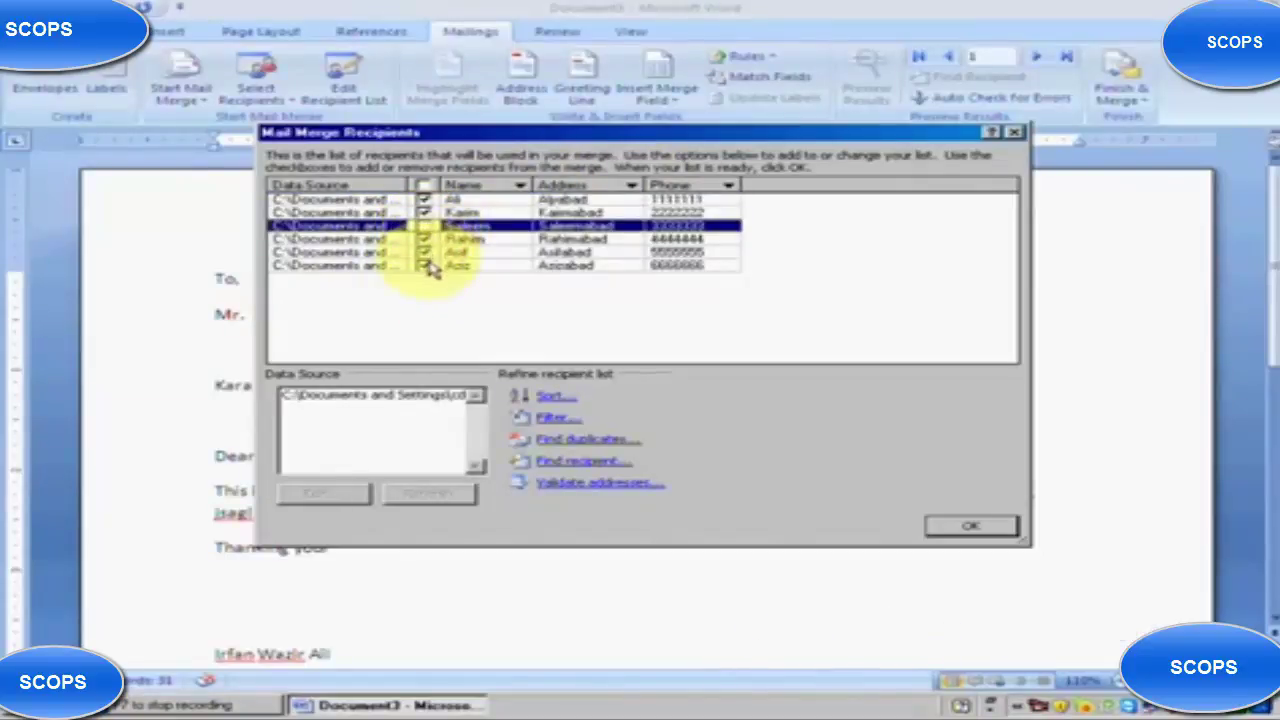
click(424, 226)
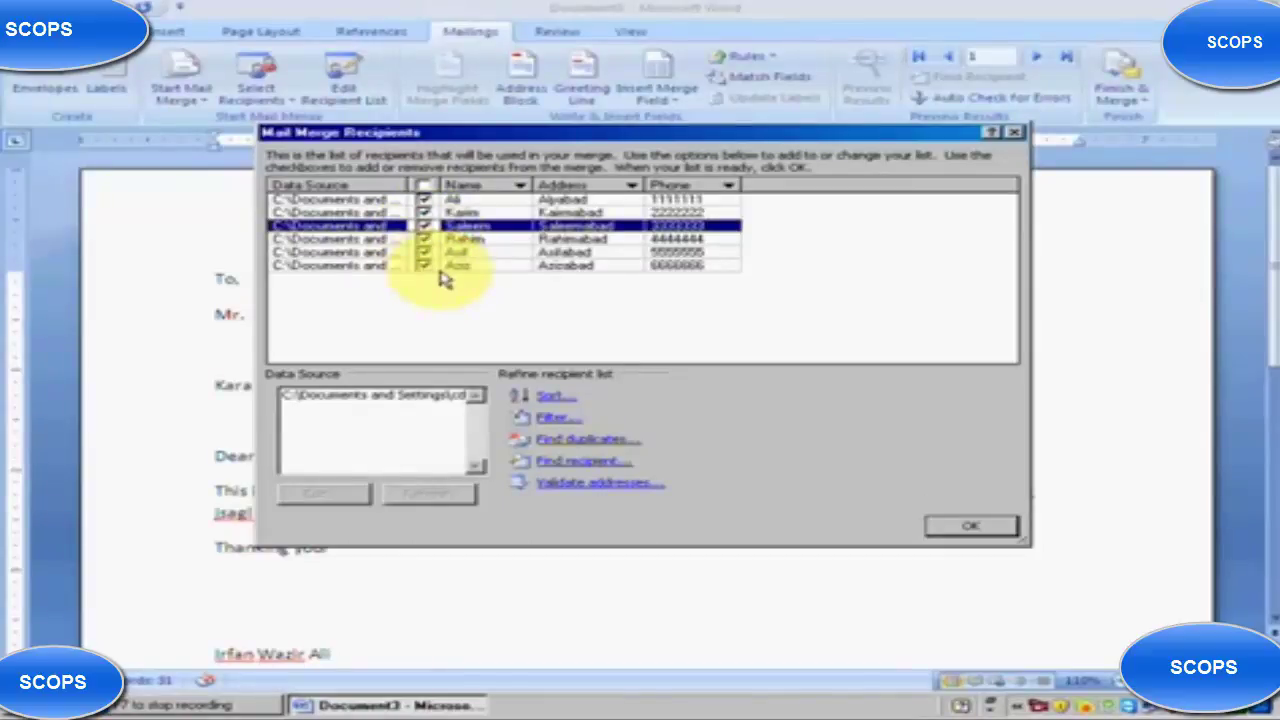
click(945, 532)
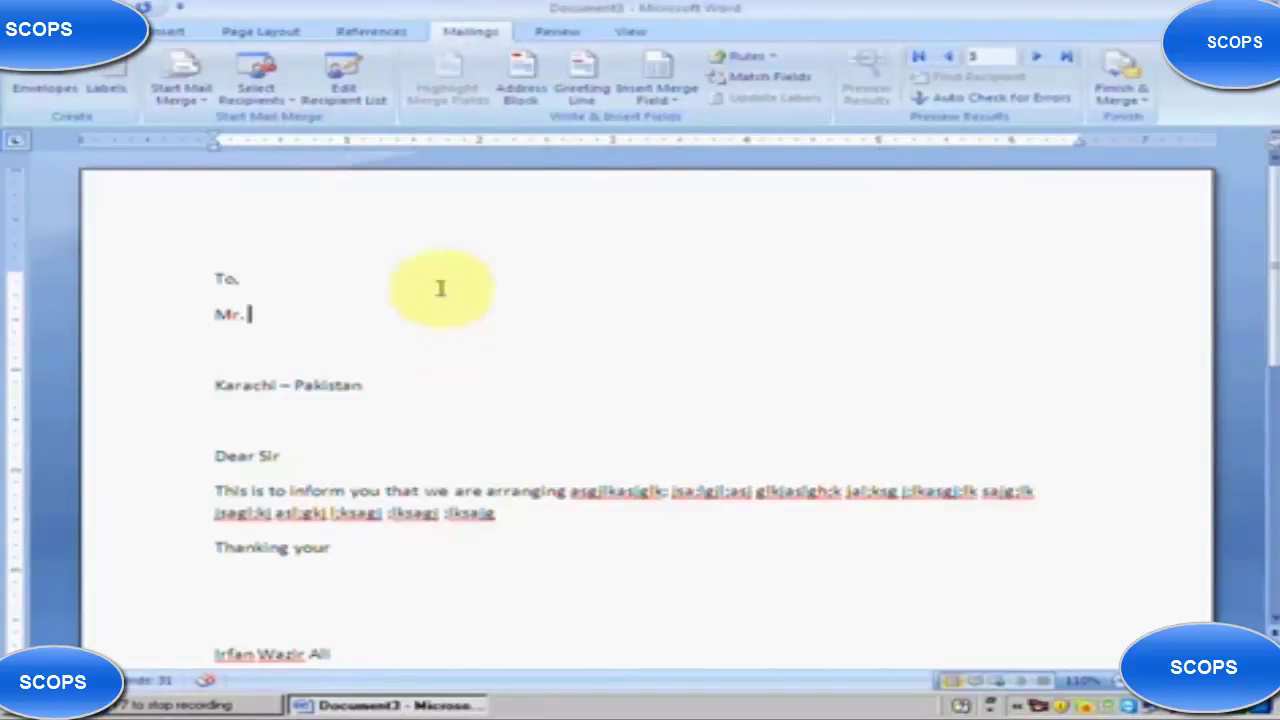
Insert «Name» after Mr. and «Address» on the next line, removing the leftover blank line.
click(683, 102)
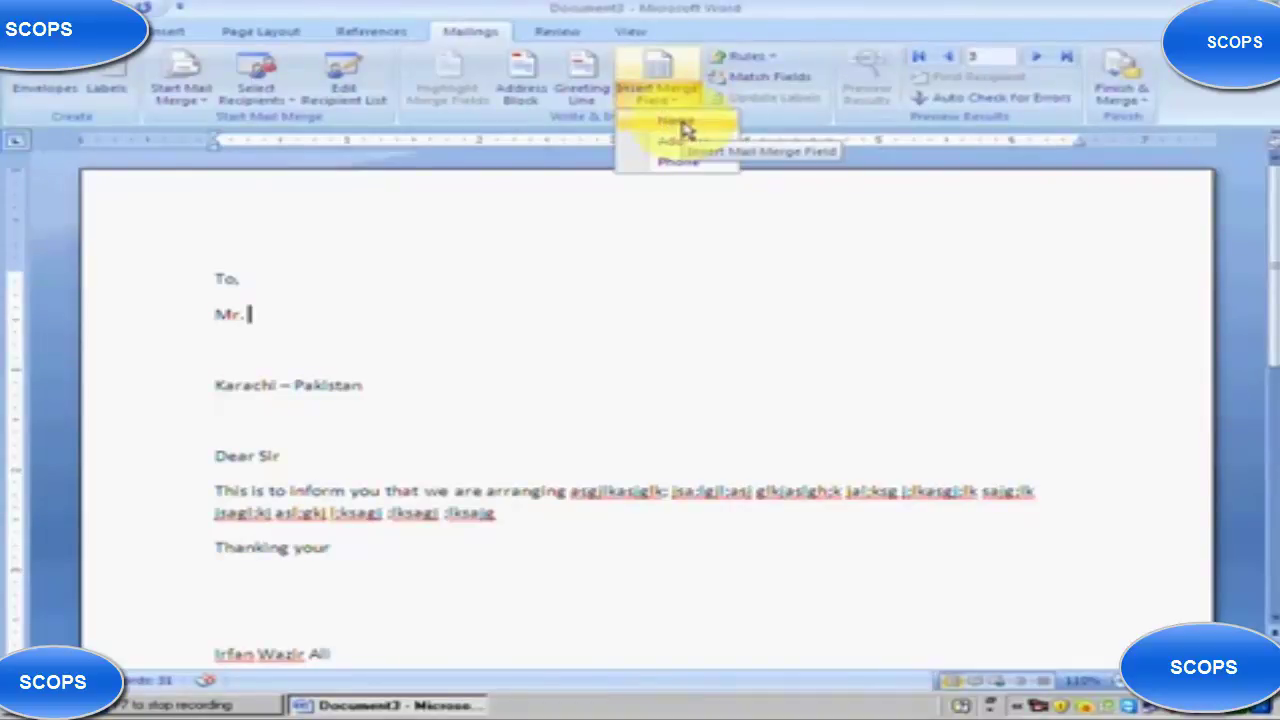
click(685, 125)
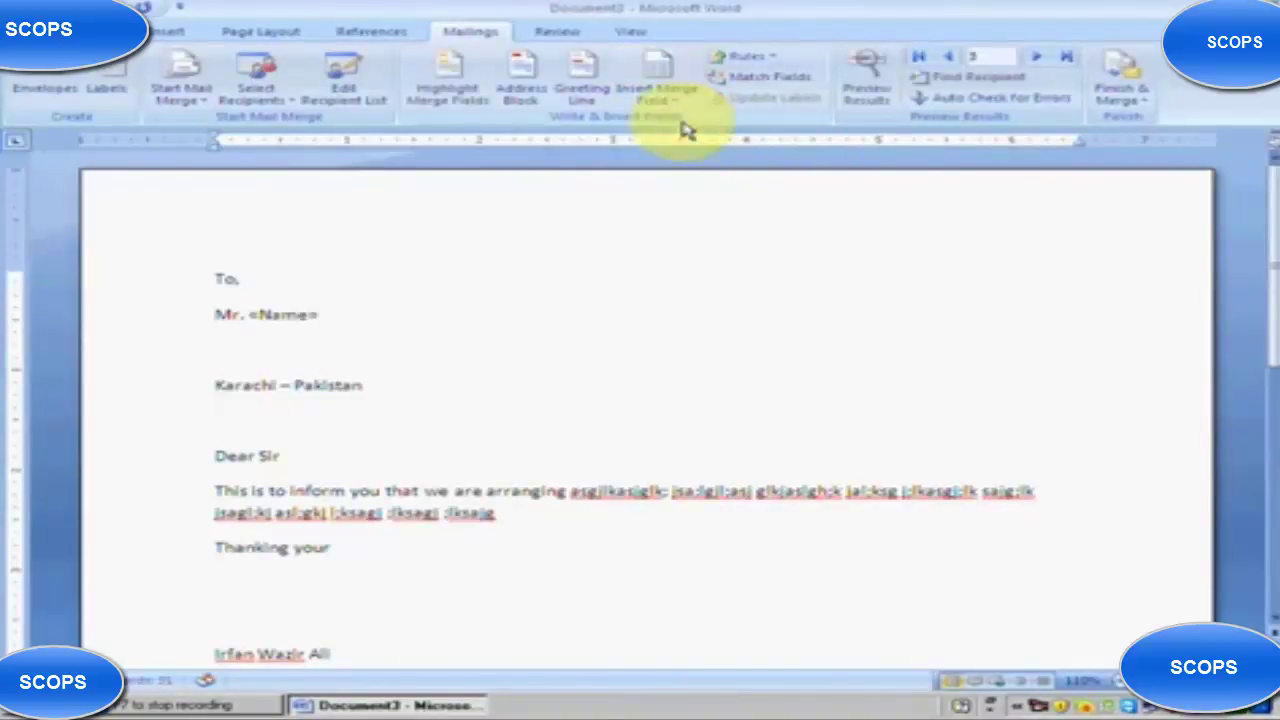
key(Return)
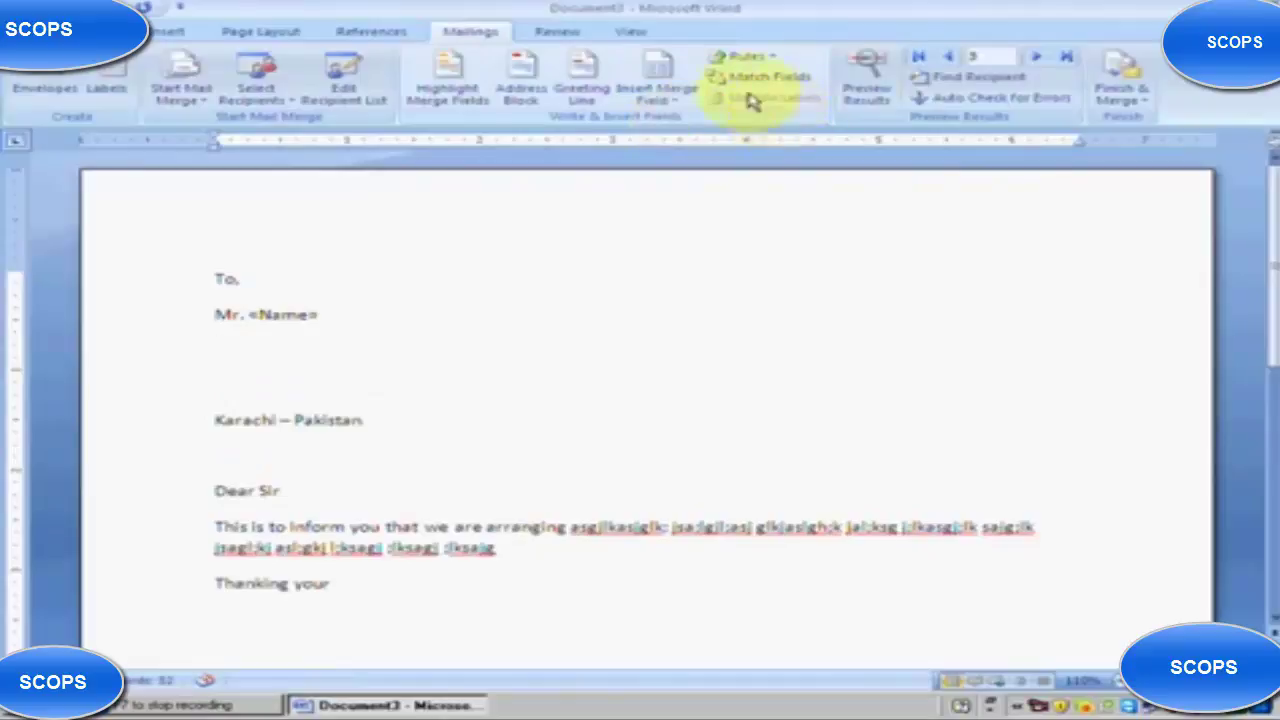
click(672, 96)
click(692, 145)
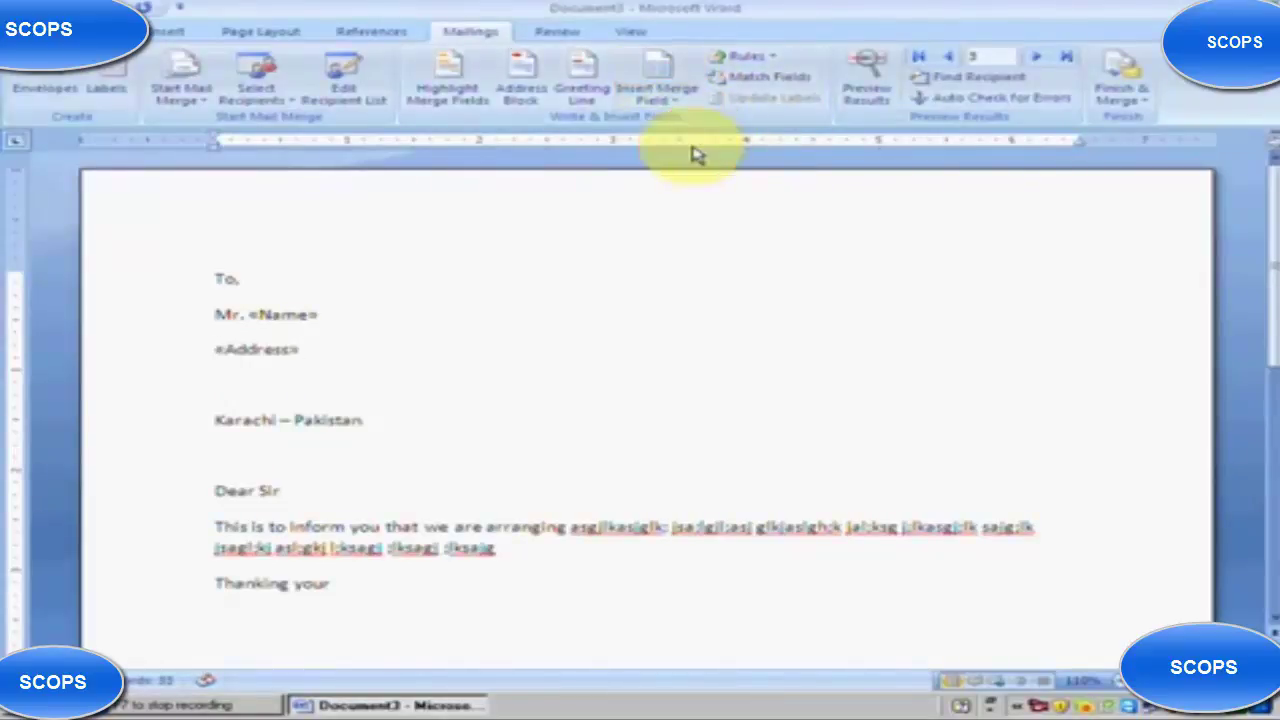
key(Delete)
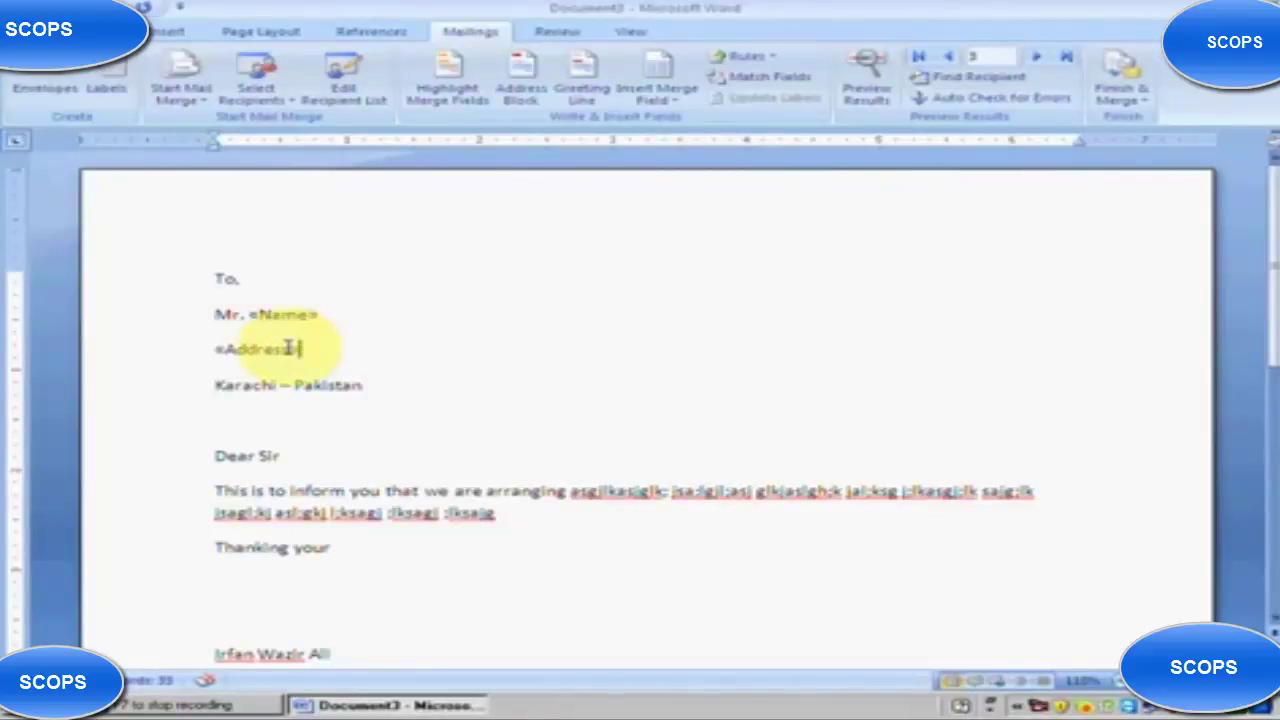
Turn on Preview Results, step back to record 1, then advance to record 2.
click(857, 100)
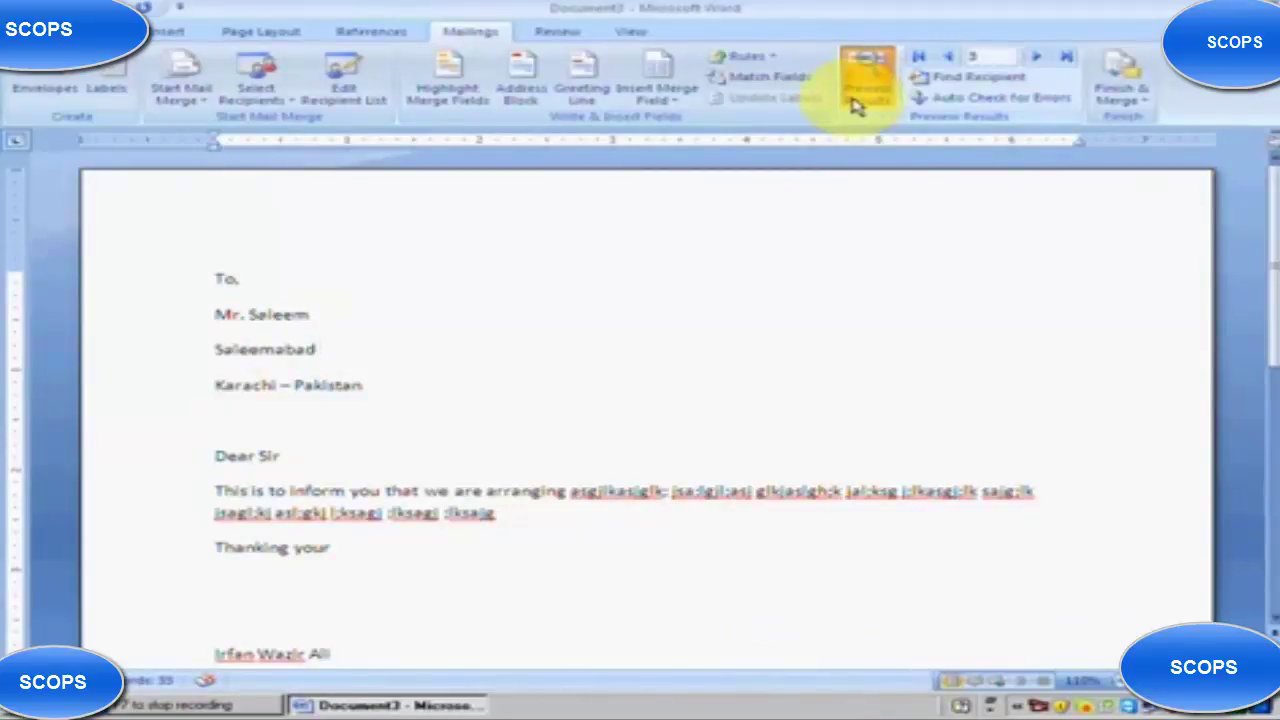
click(860, 95)
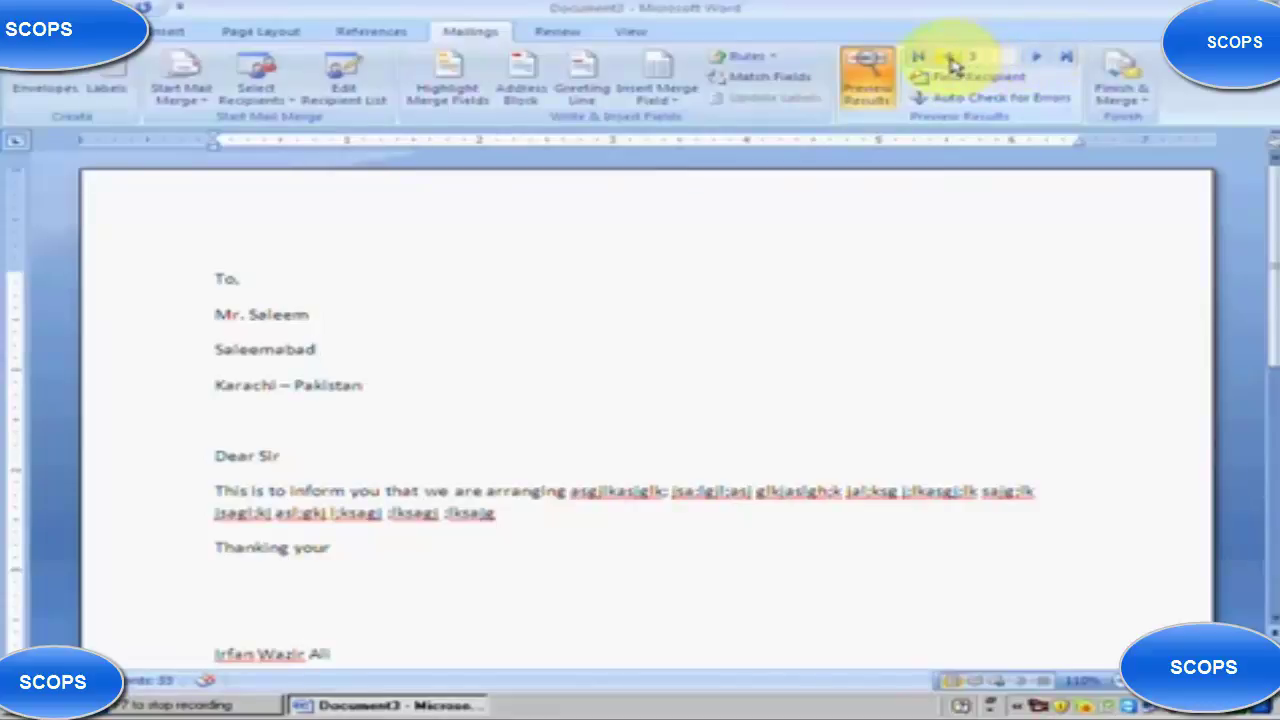
click(952, 62)
click(952, 62)
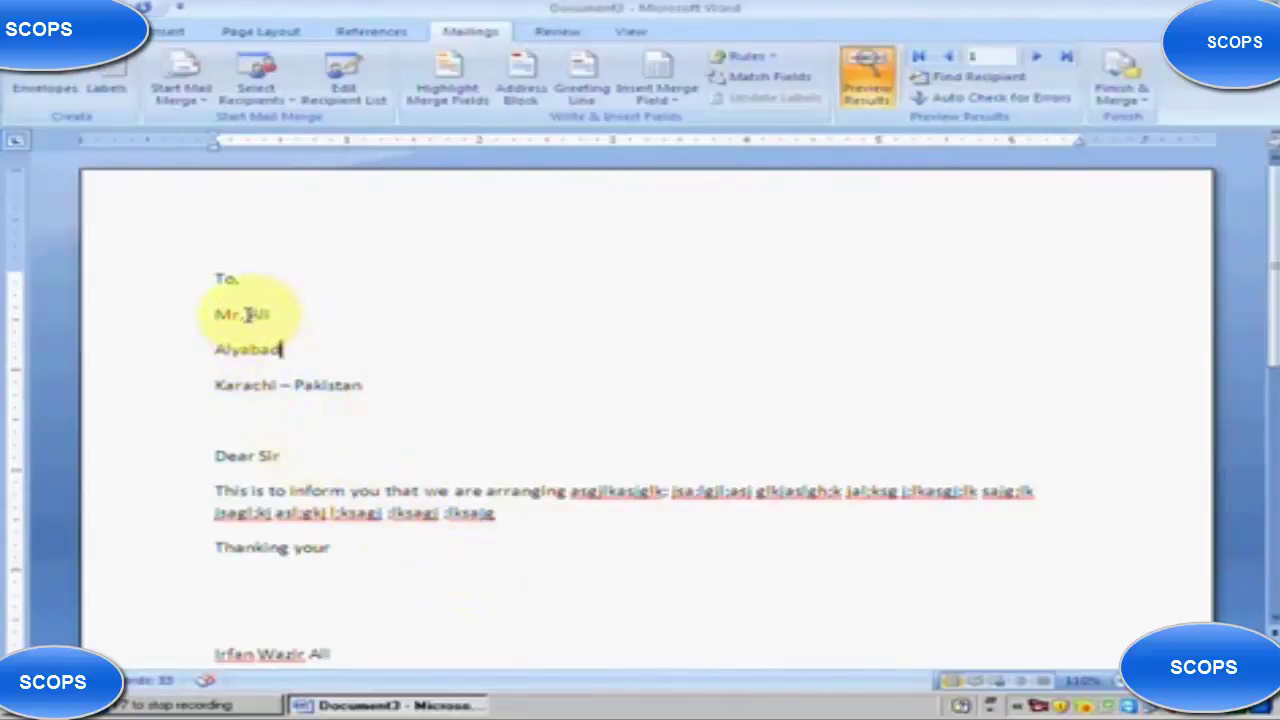
drag(251, 315, 301, 342)
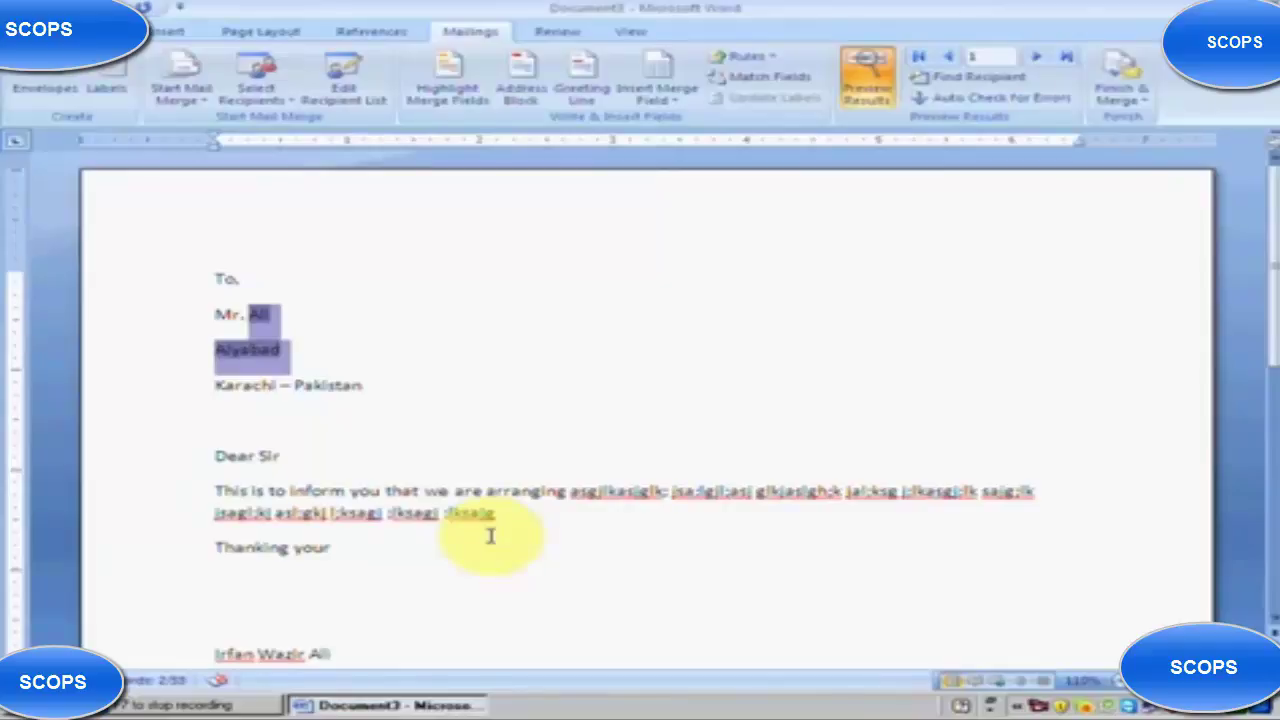
click(429, 424)
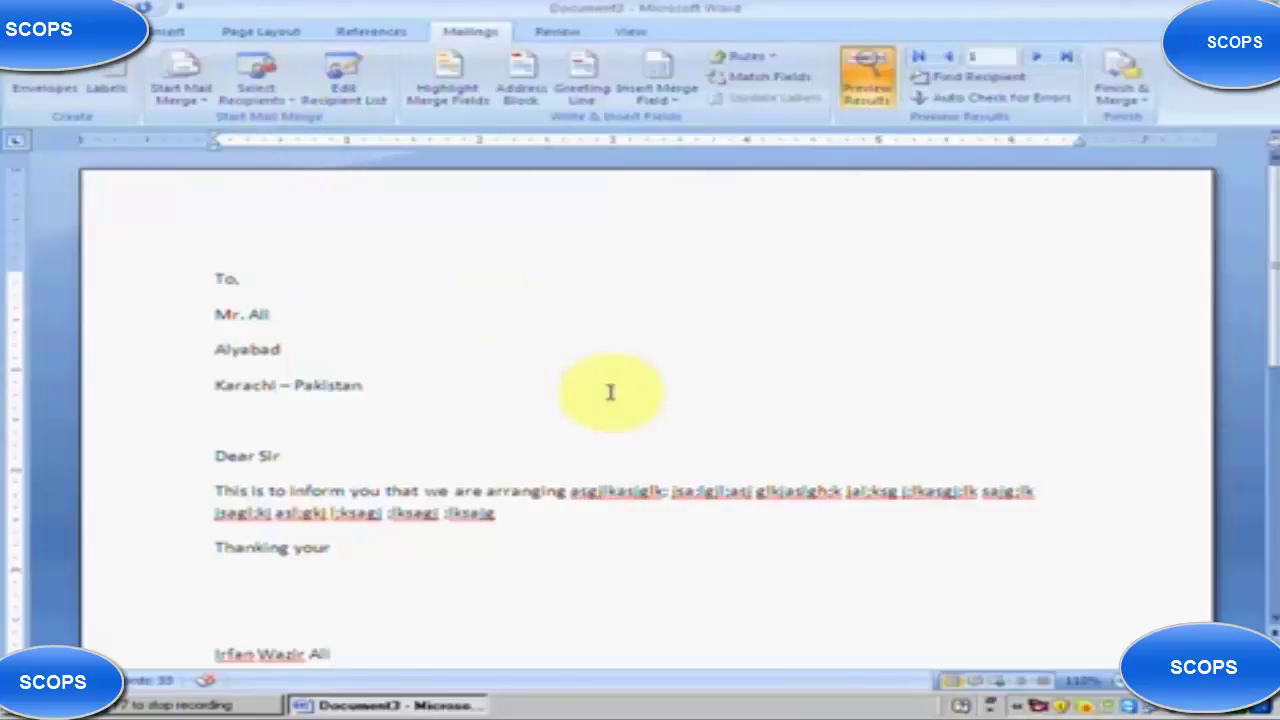
click(1040, 62)
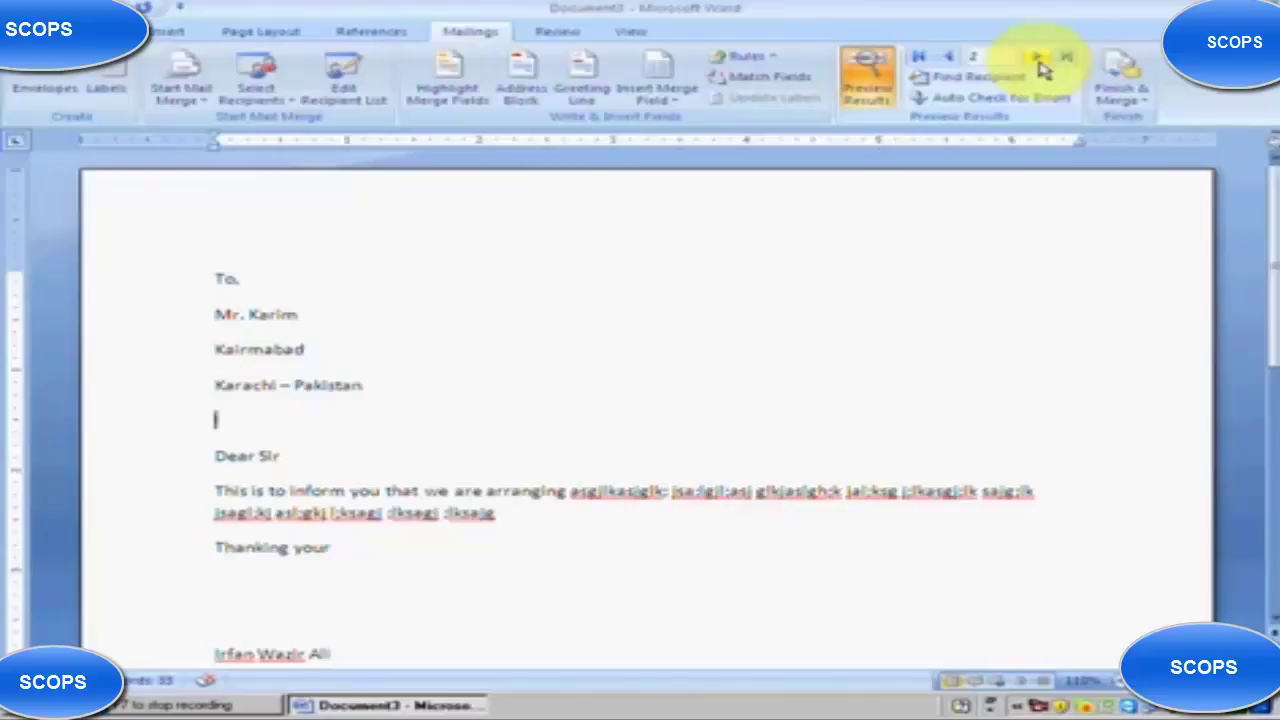
Advance the preview three records to record 5, opening and closing the merge field list.
click(1038, 60)
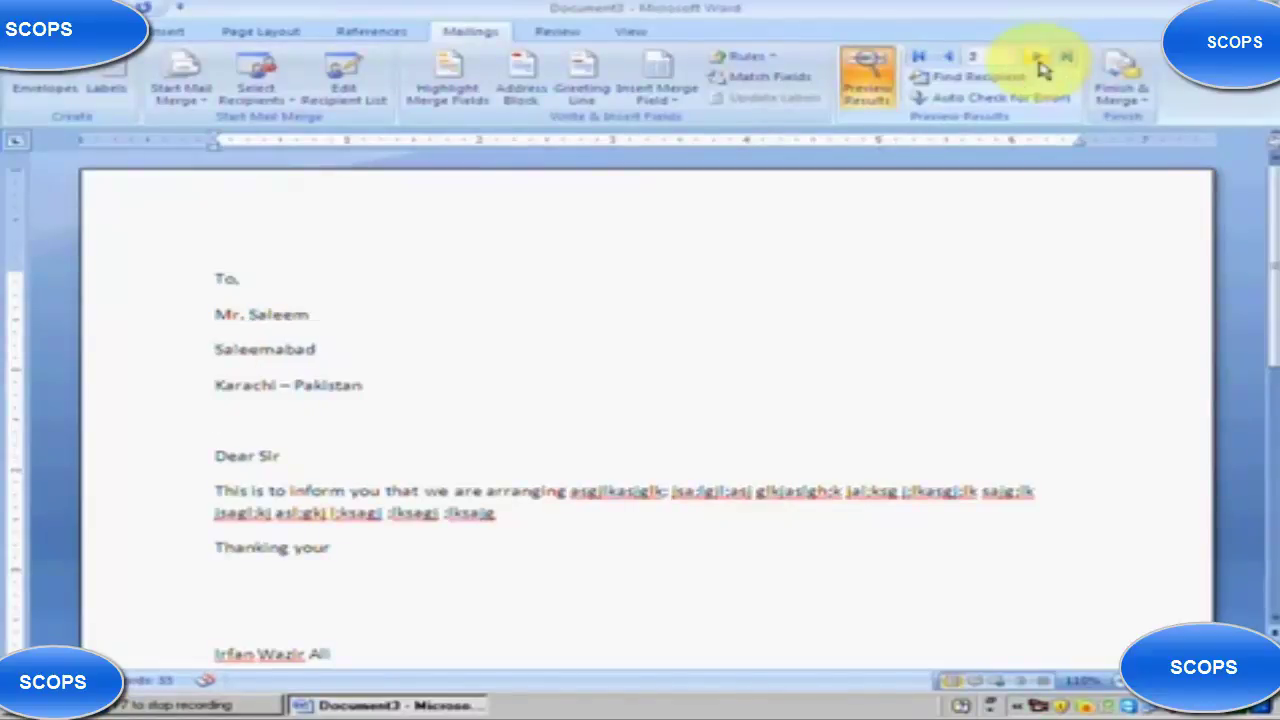
click(1038, 60)
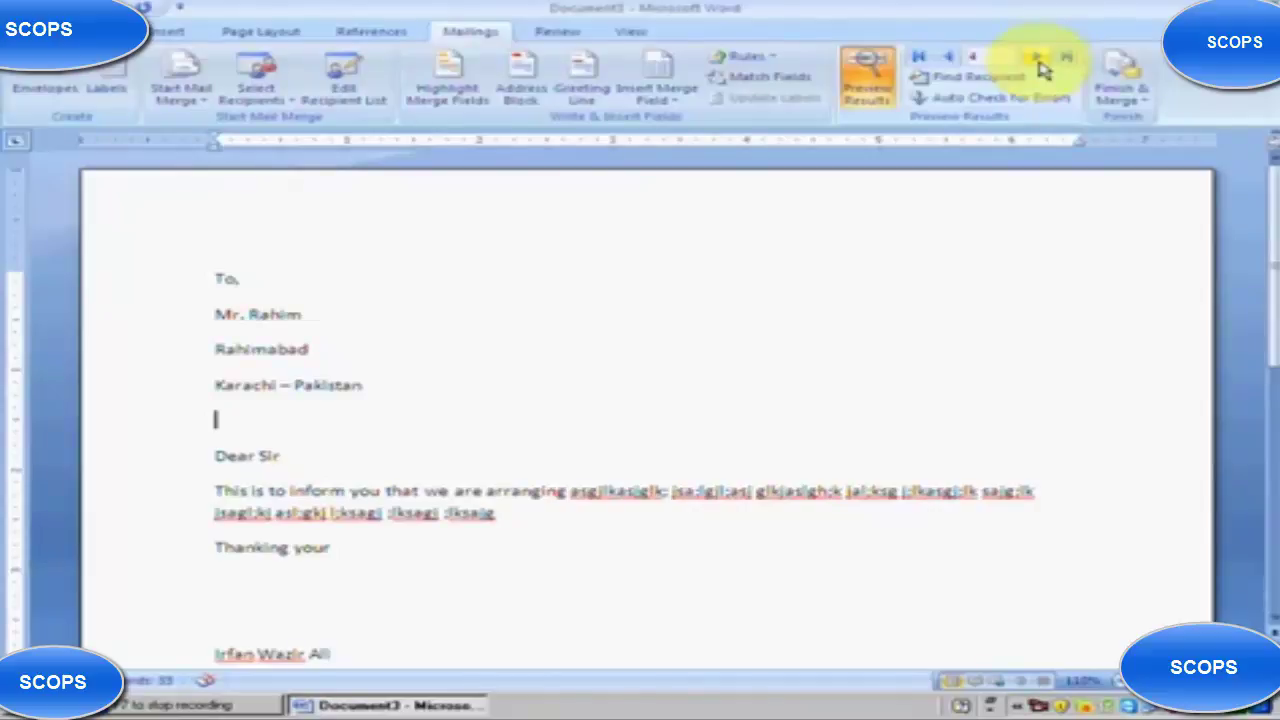
click(1040, 62)
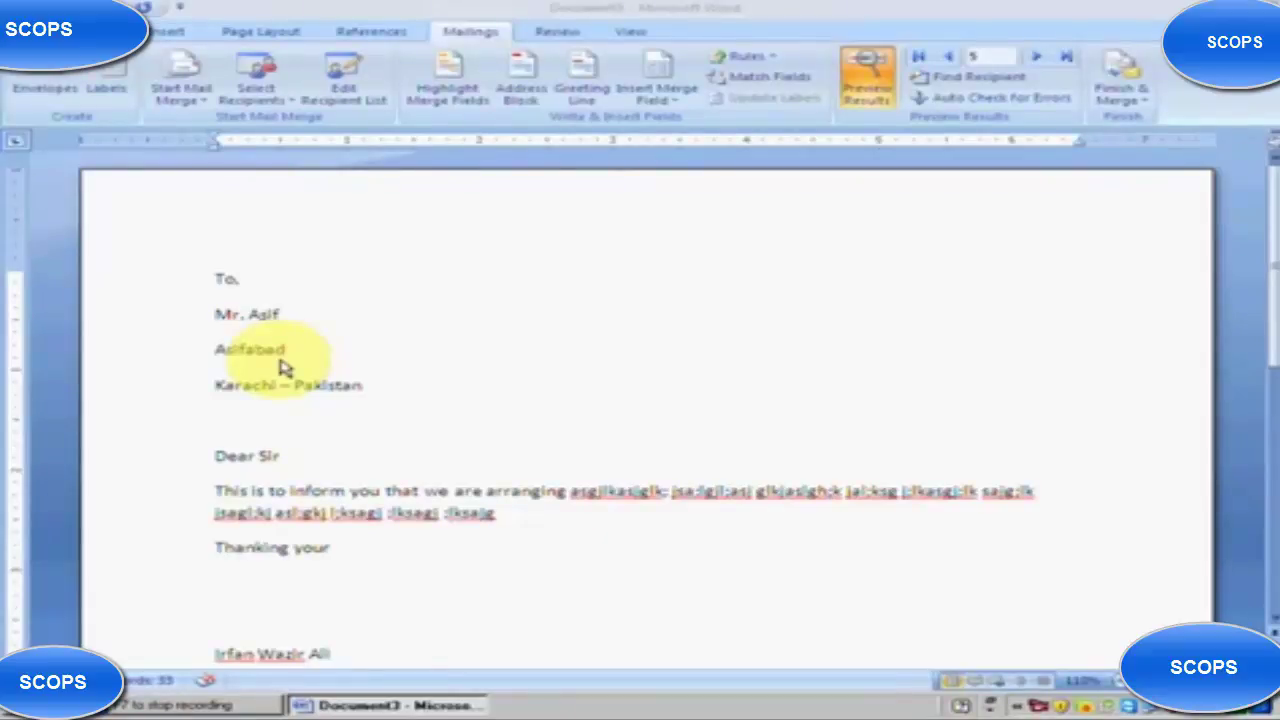
click(674, 108)
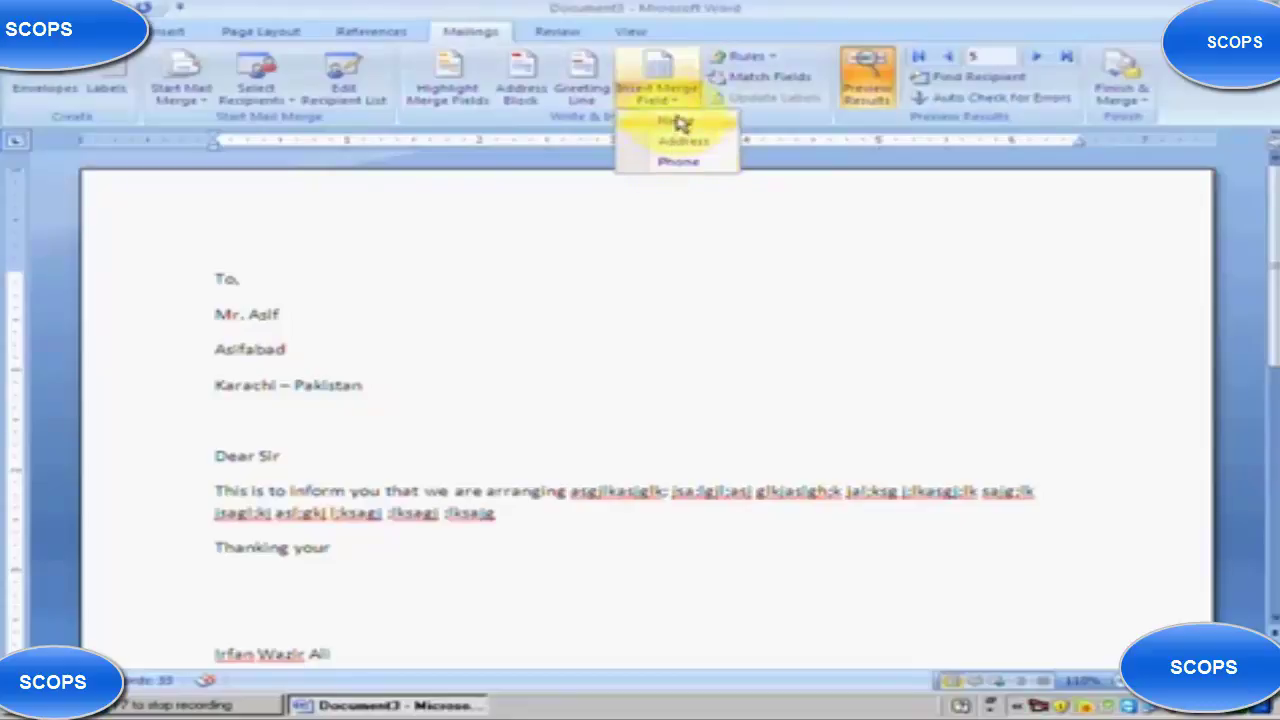
click(679, 100)
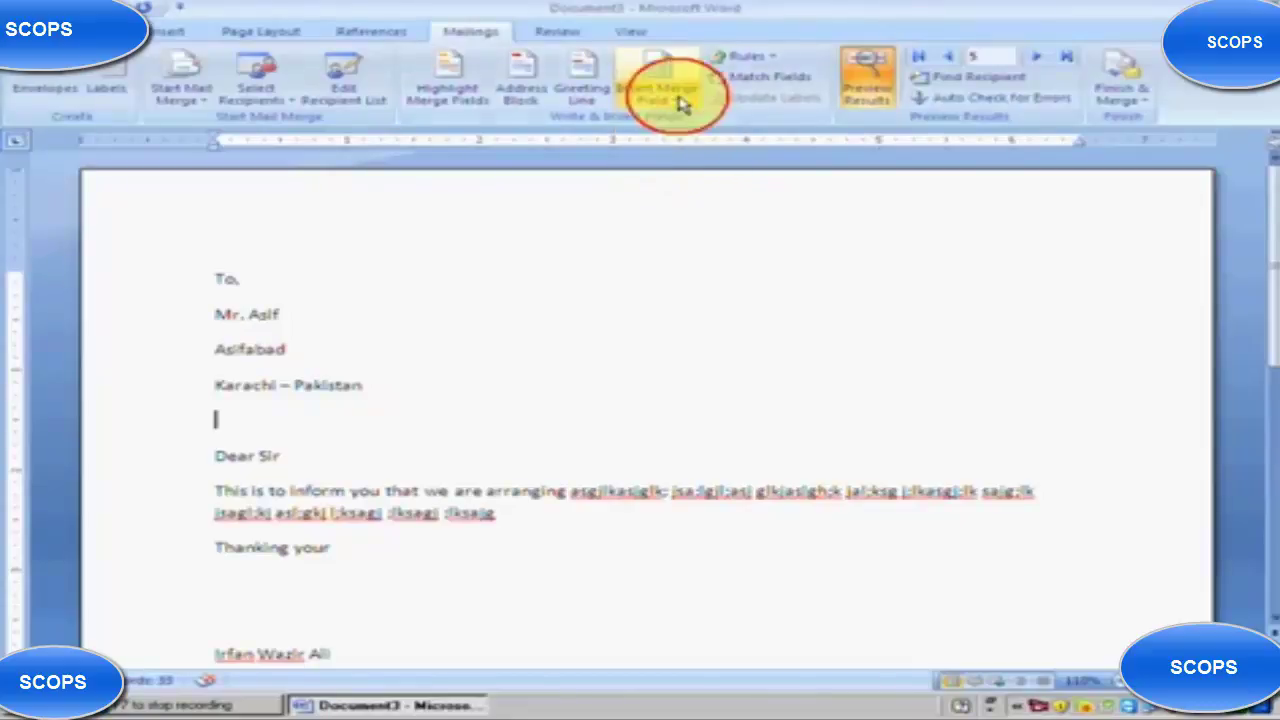